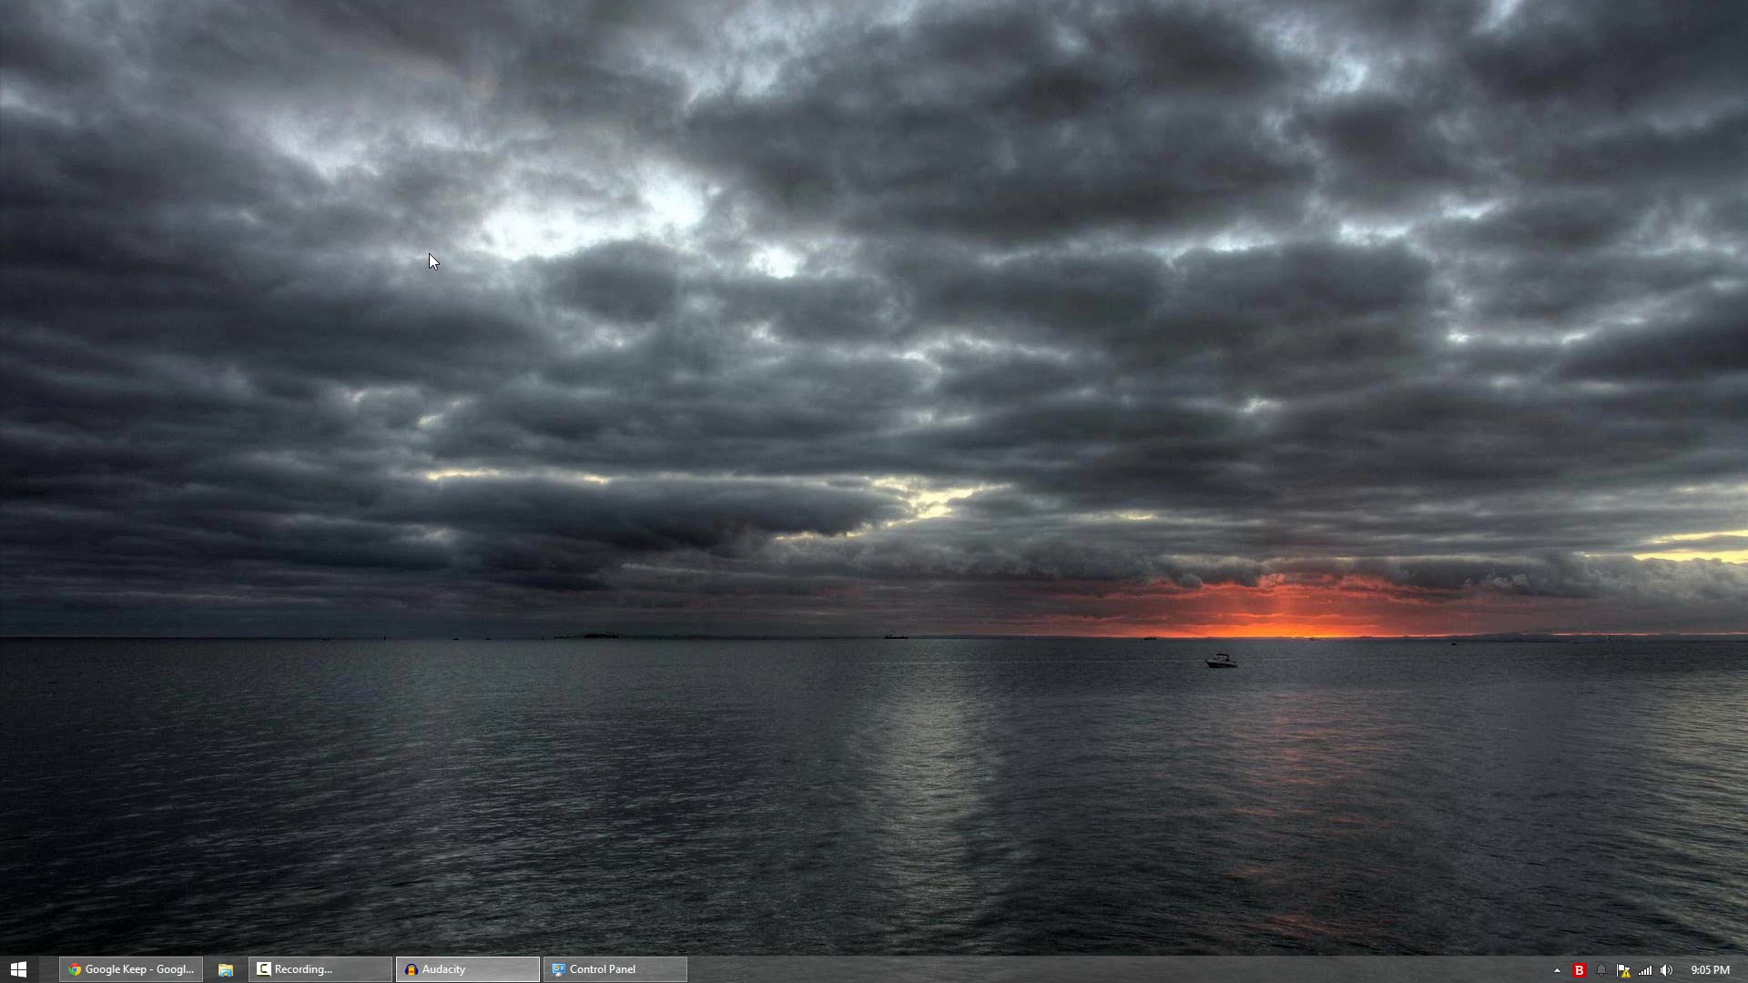
# - Restore Control Panel and search its settings for 'bitlocker' to reach BitLocker Drive Encryption
pyautogui.click(602, 969)
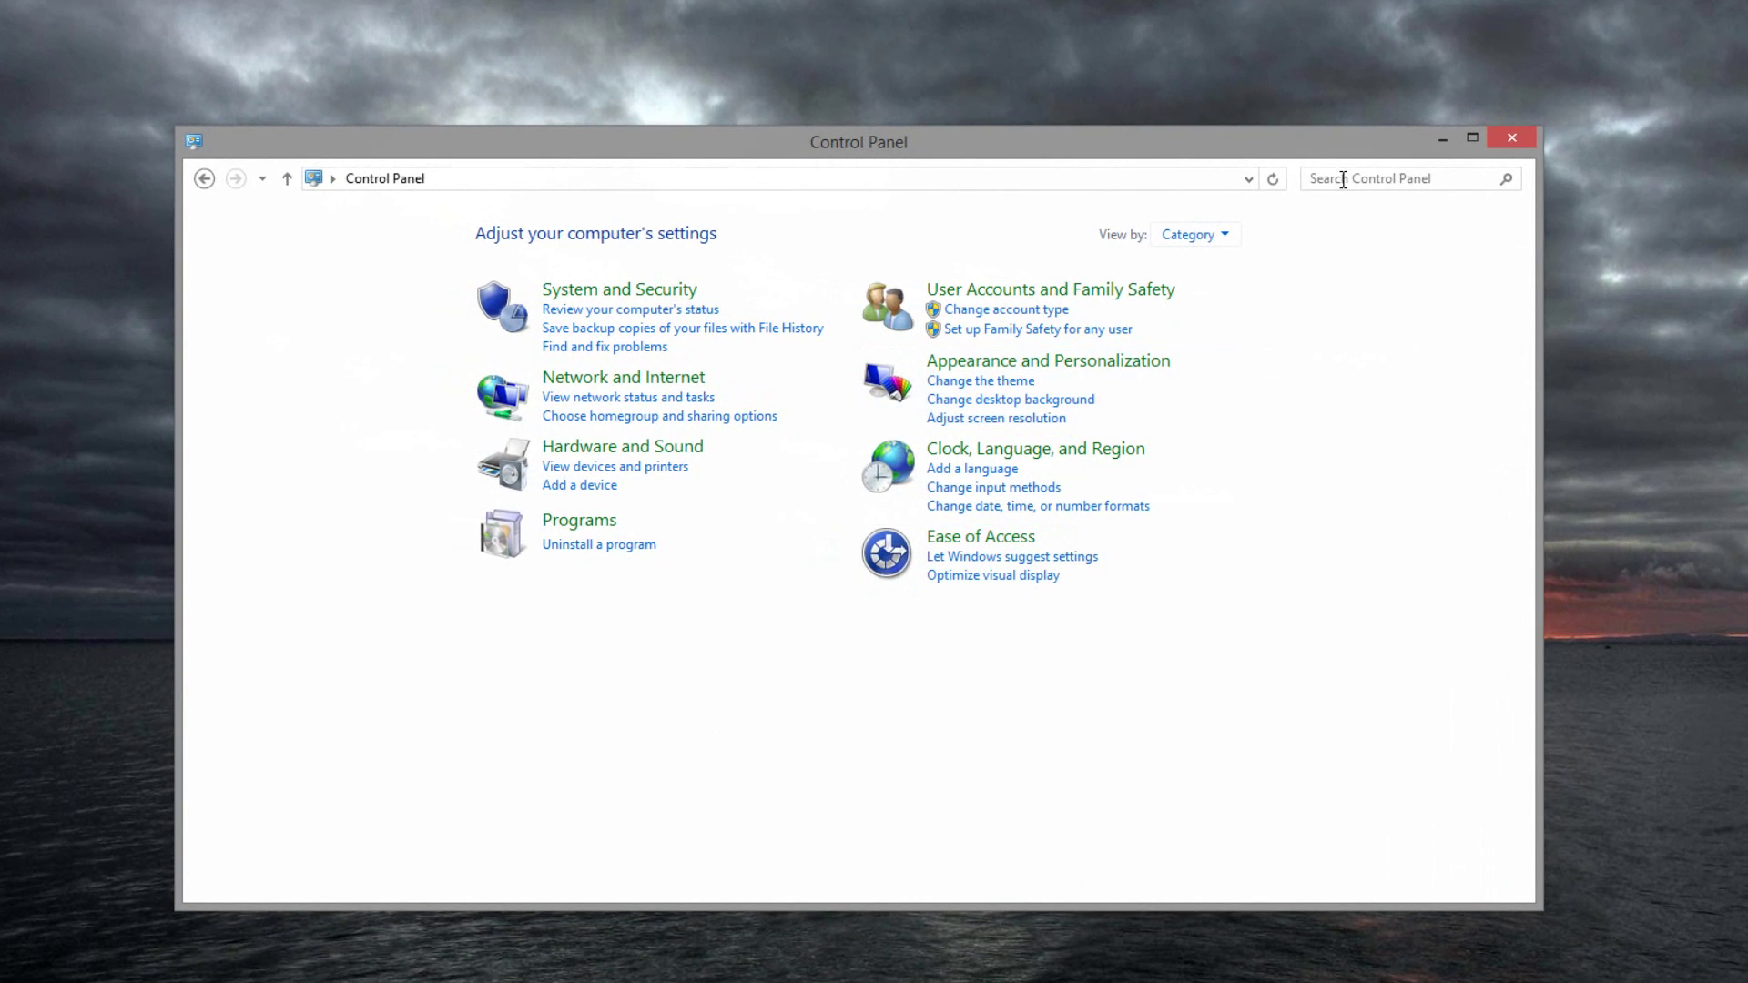
pyautogui.click(1343, 180)
pyautogui.write('bitlocker')
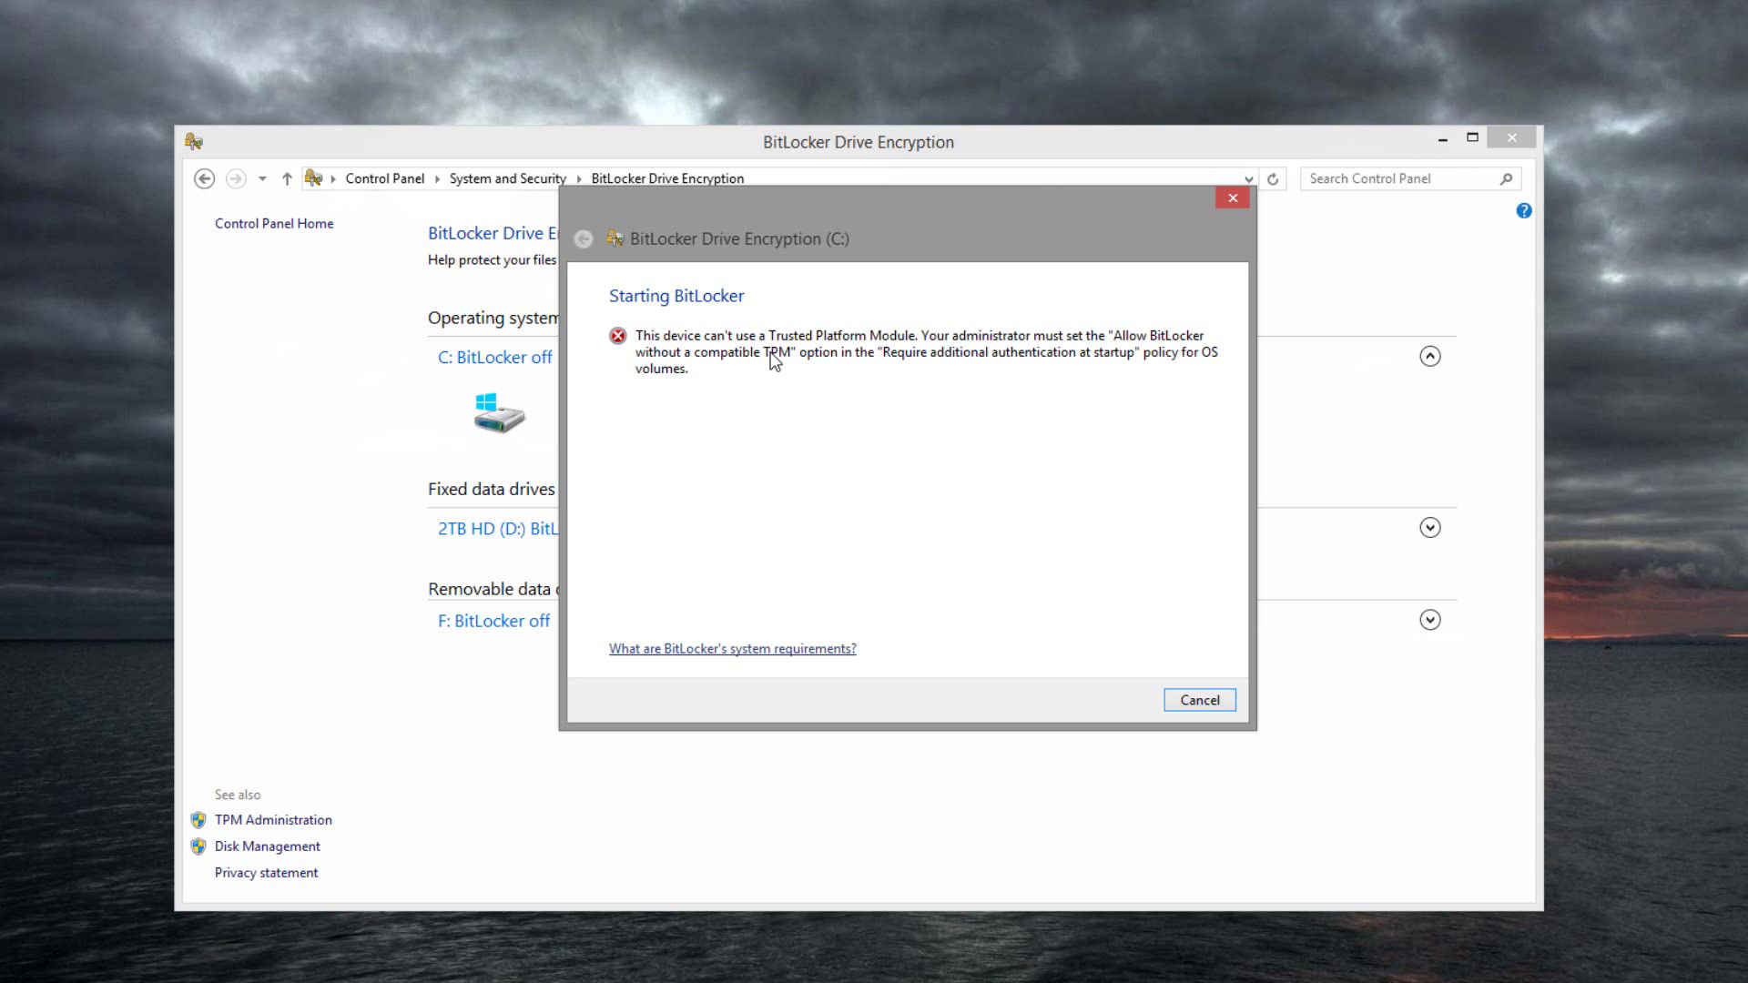
pyautogui.click(1218, 698)
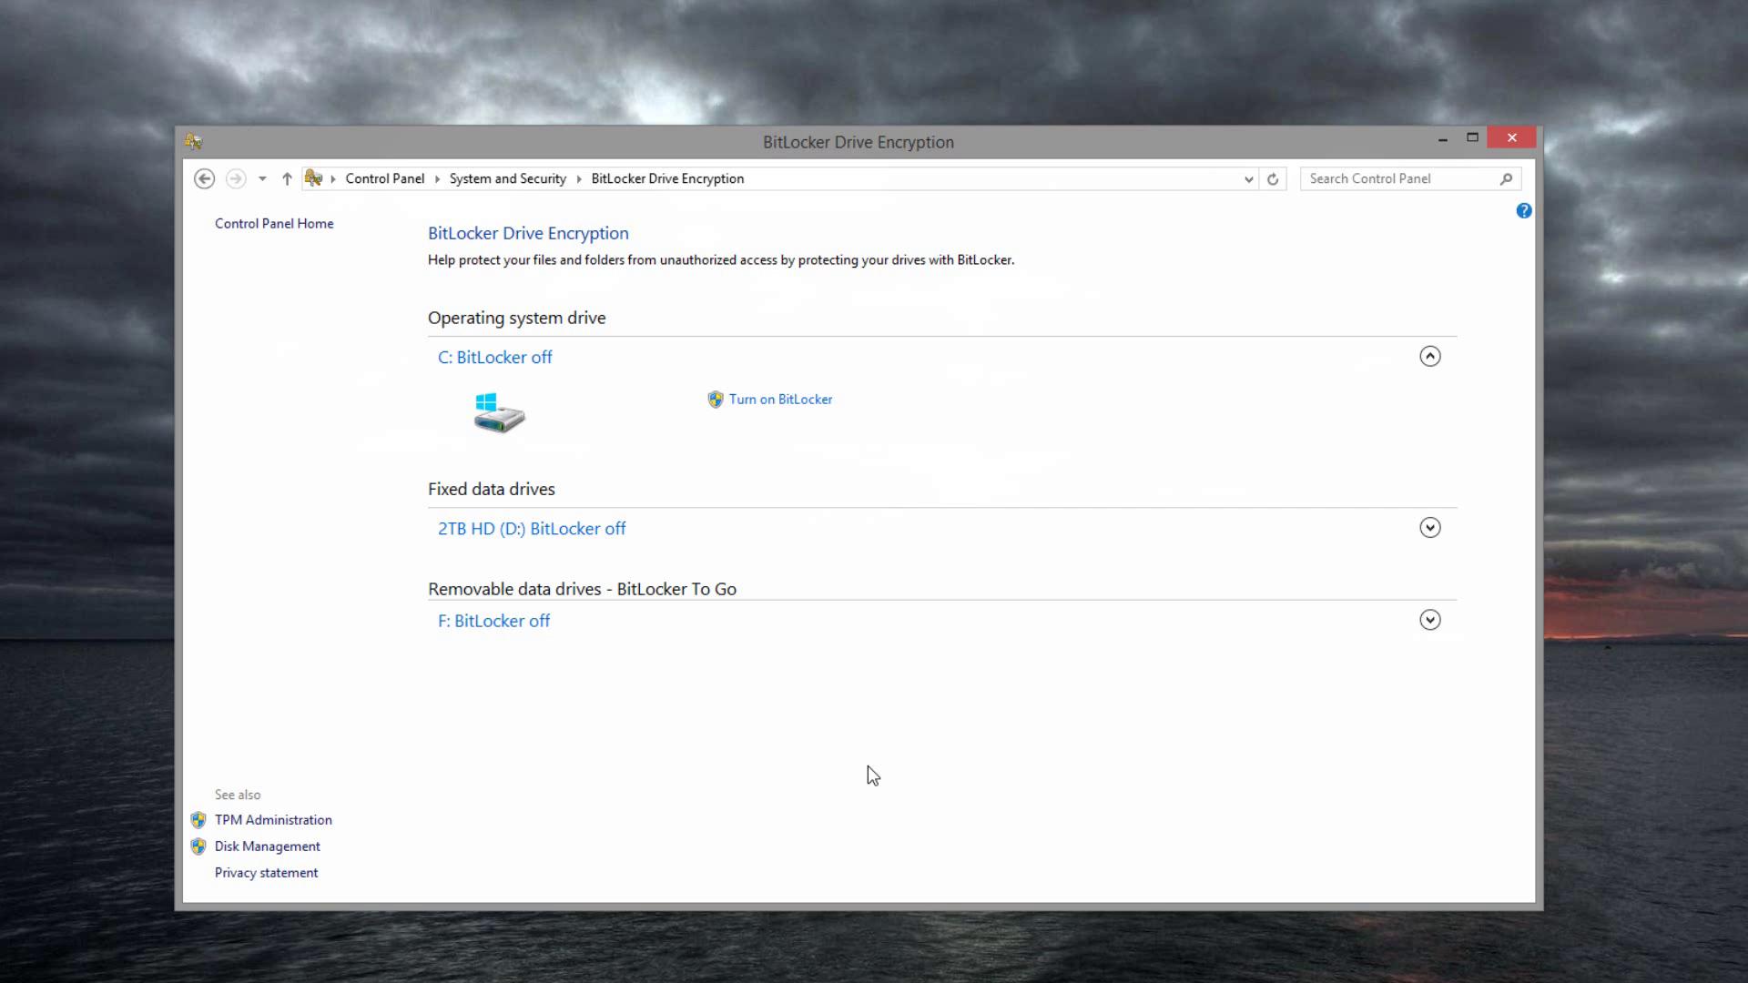
# - Launch the Local Group Policy Editor (gpedit.msc) and widen its window and folder tree
pyautogui.press('super+r')
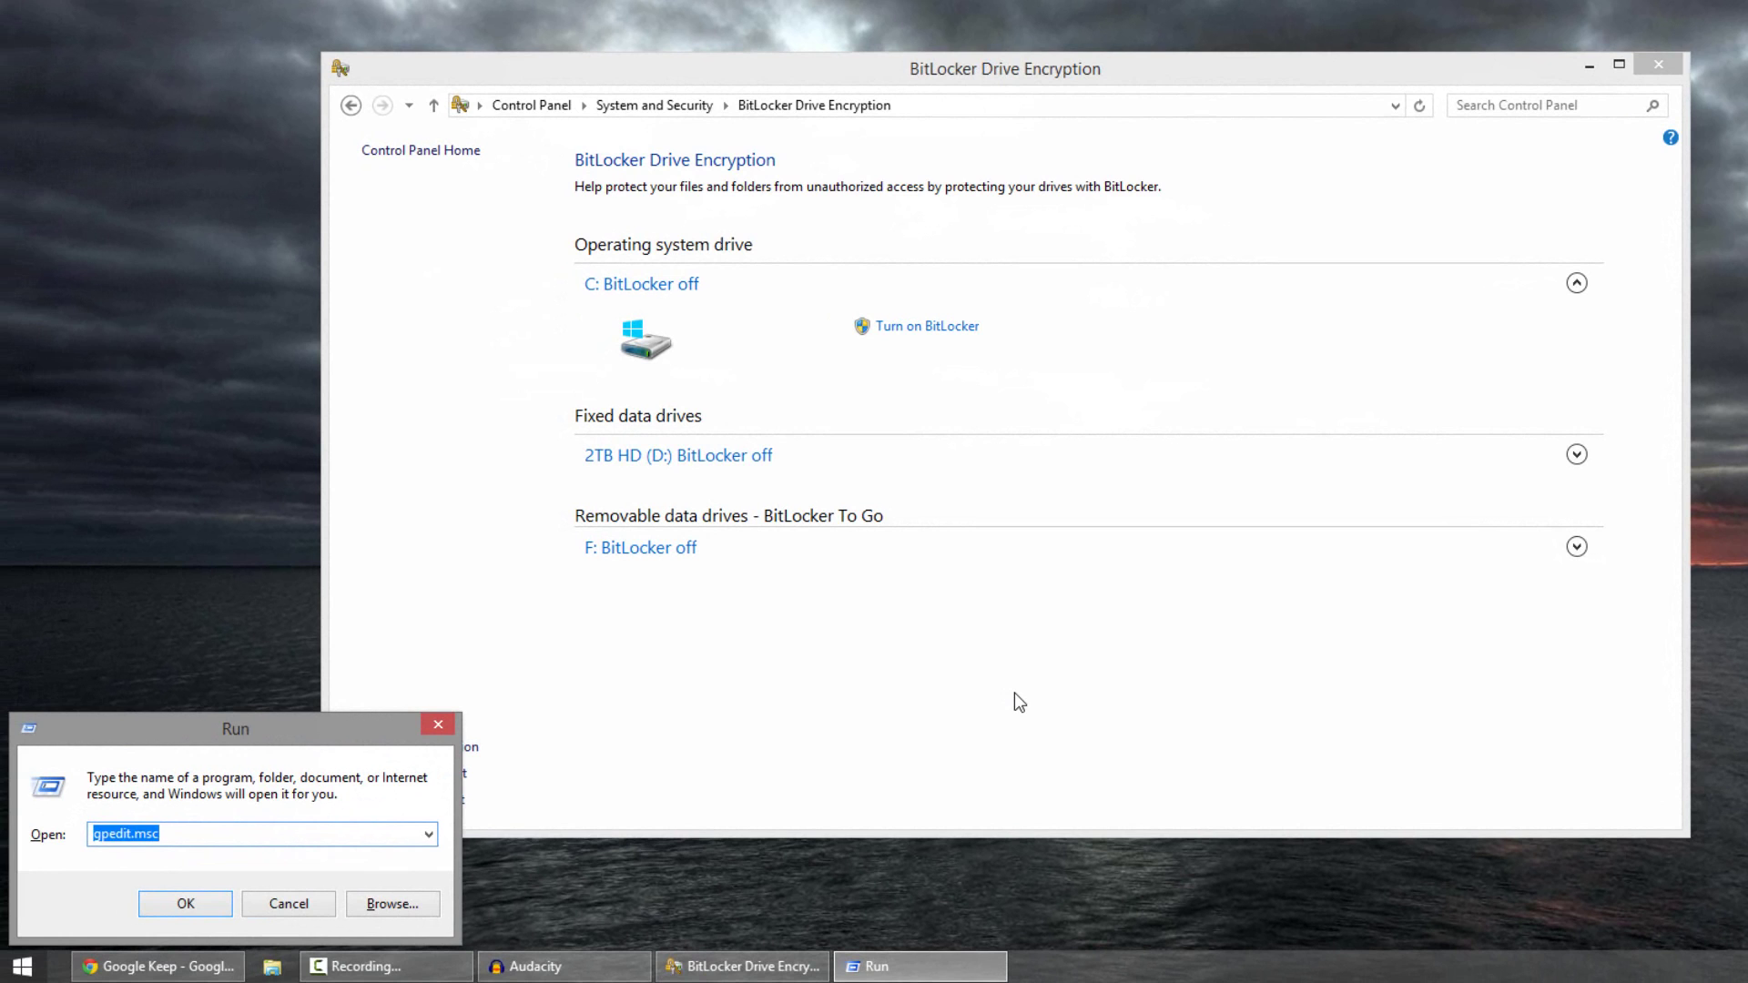
pyautogui.press('Return')
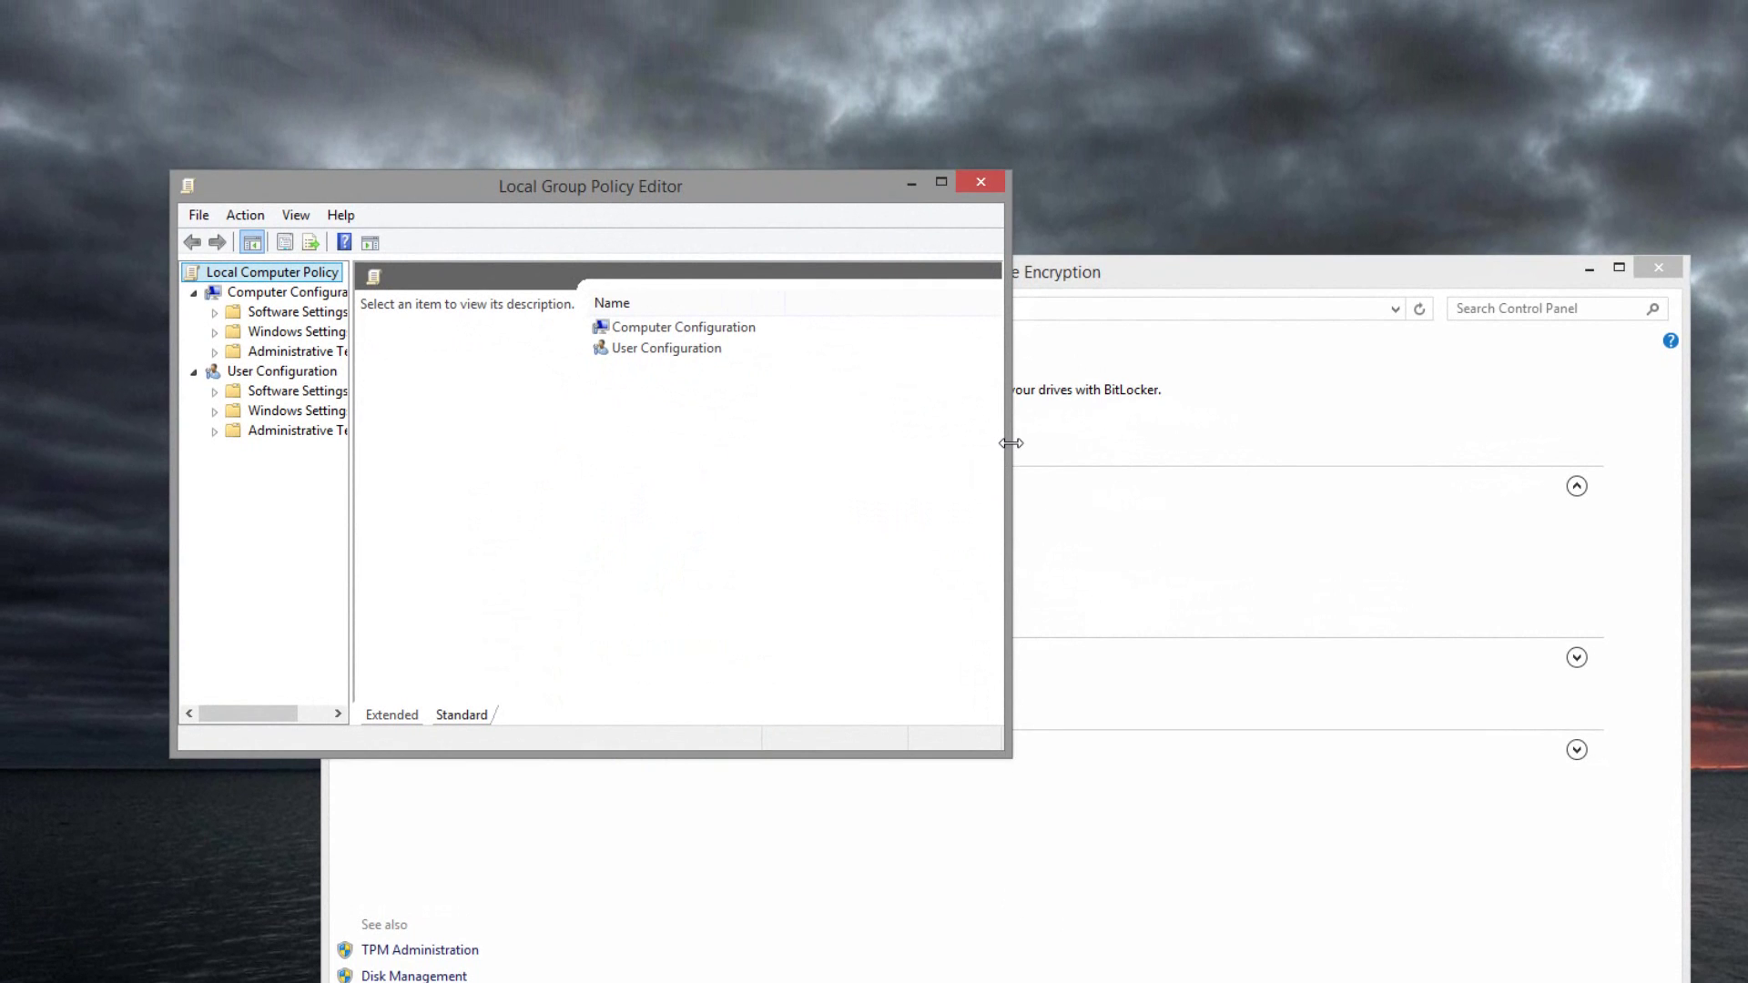
pyautogui.moveTo(1009, 442); pyautogui.dragTo(1242, 428)
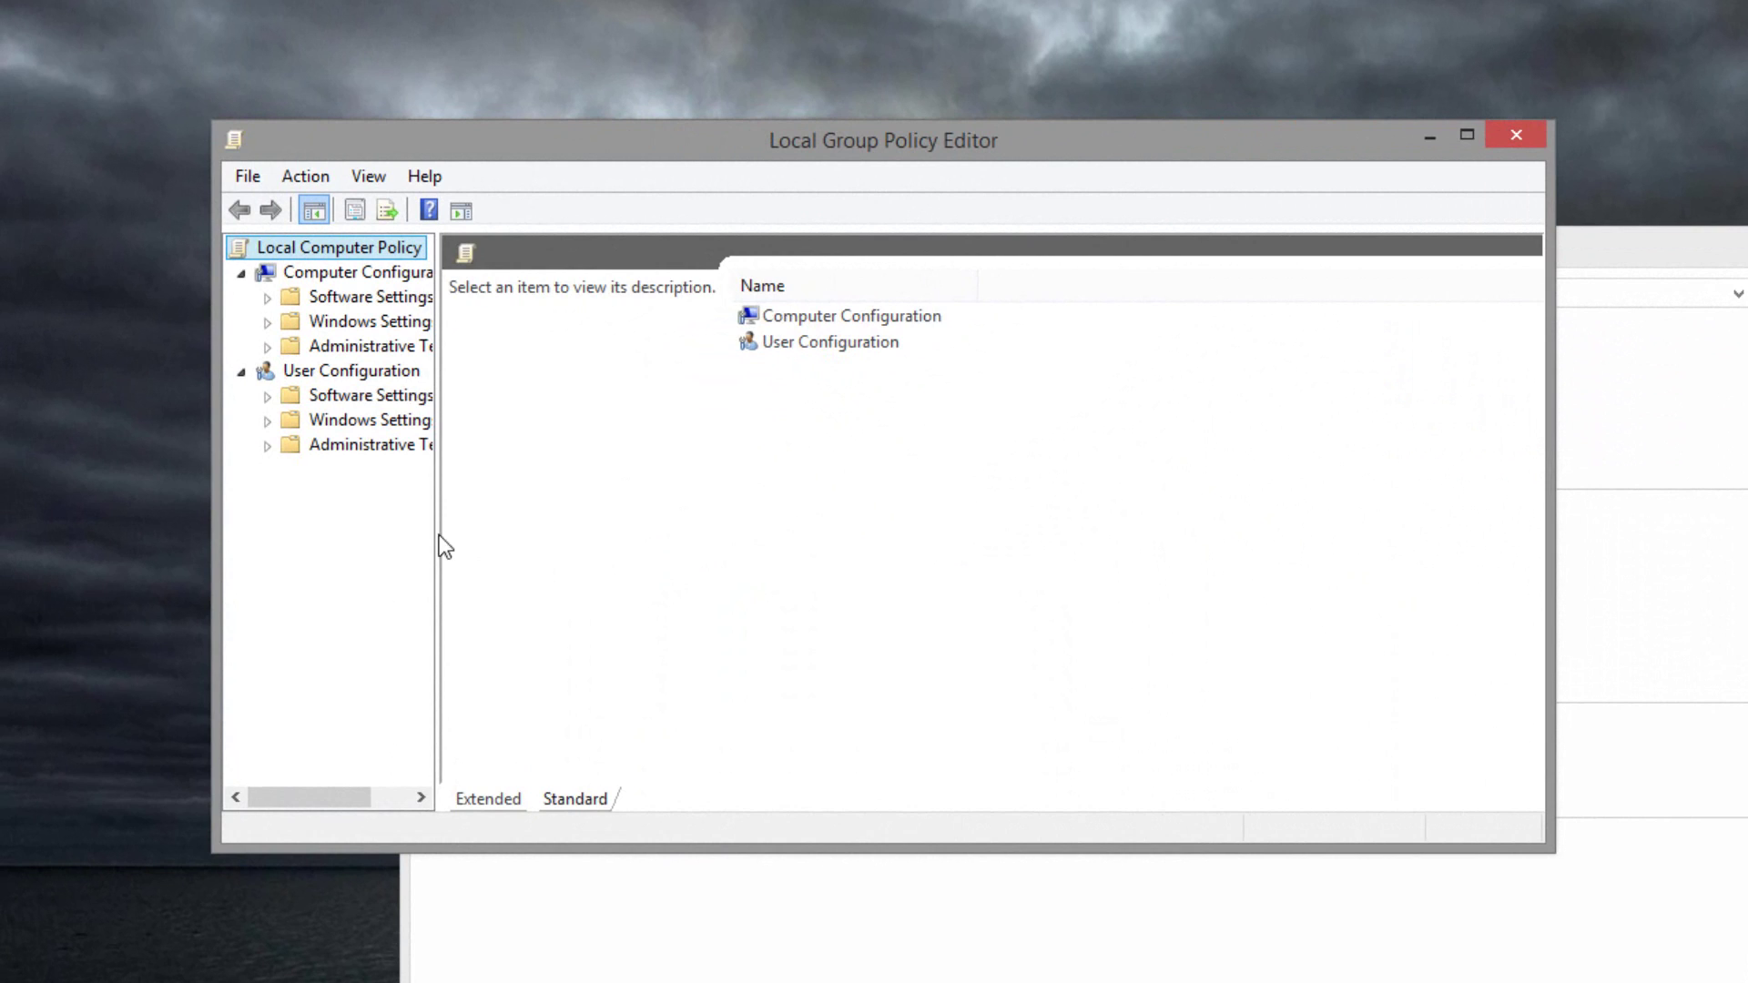
pyautogui.moveTo(448, 535); pyautogui.dragTo(558, 528)
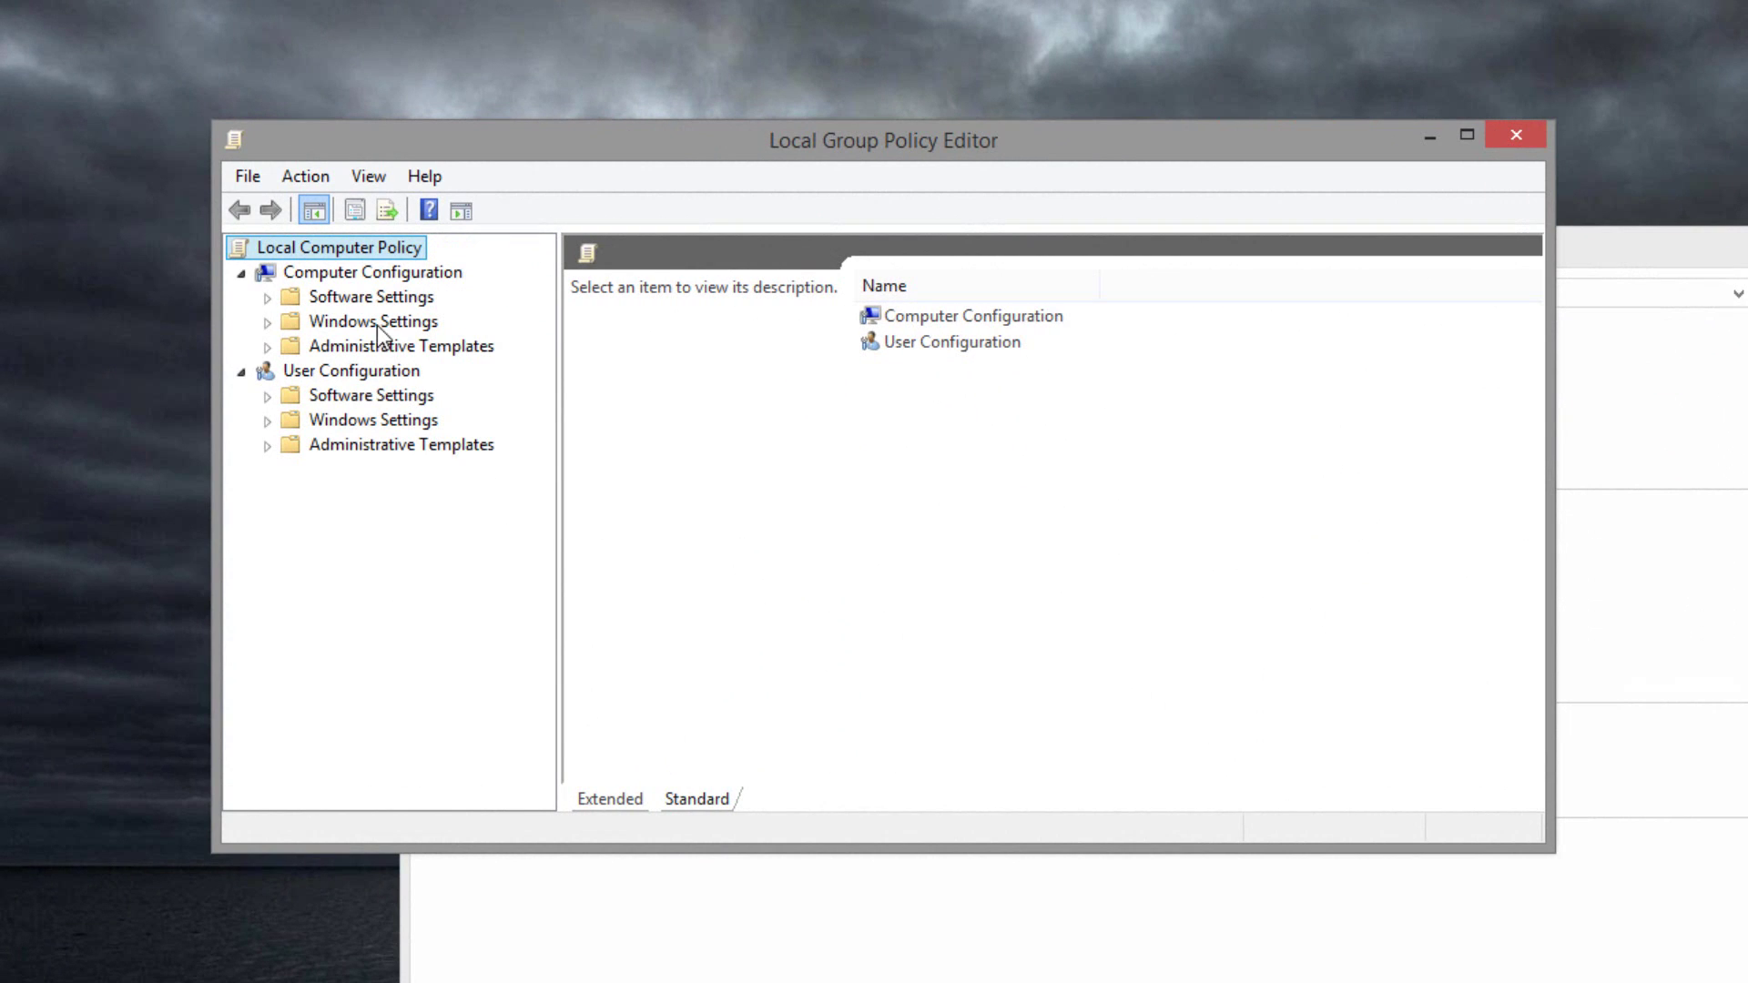
# - Expand Administrative Templates > Windows Components > BitLocker Drive Encryption > Operating System Drives
pyautogui.click(264, 353)
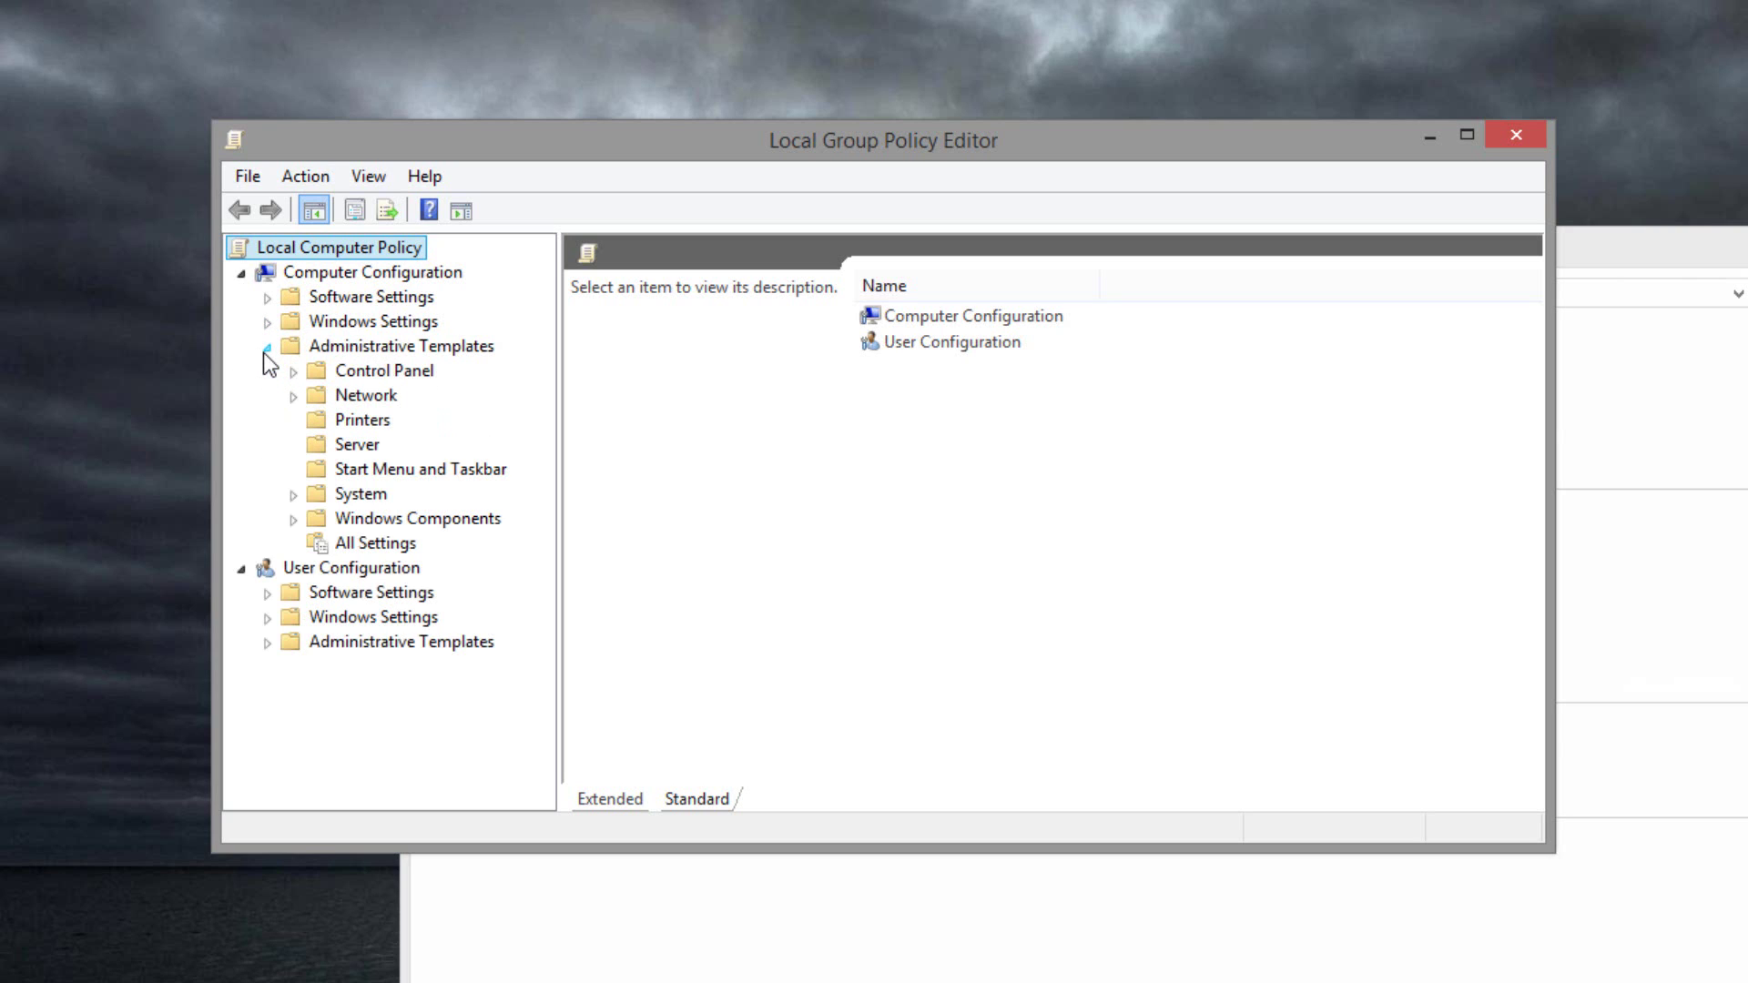
pyautogui.click(293, 521)
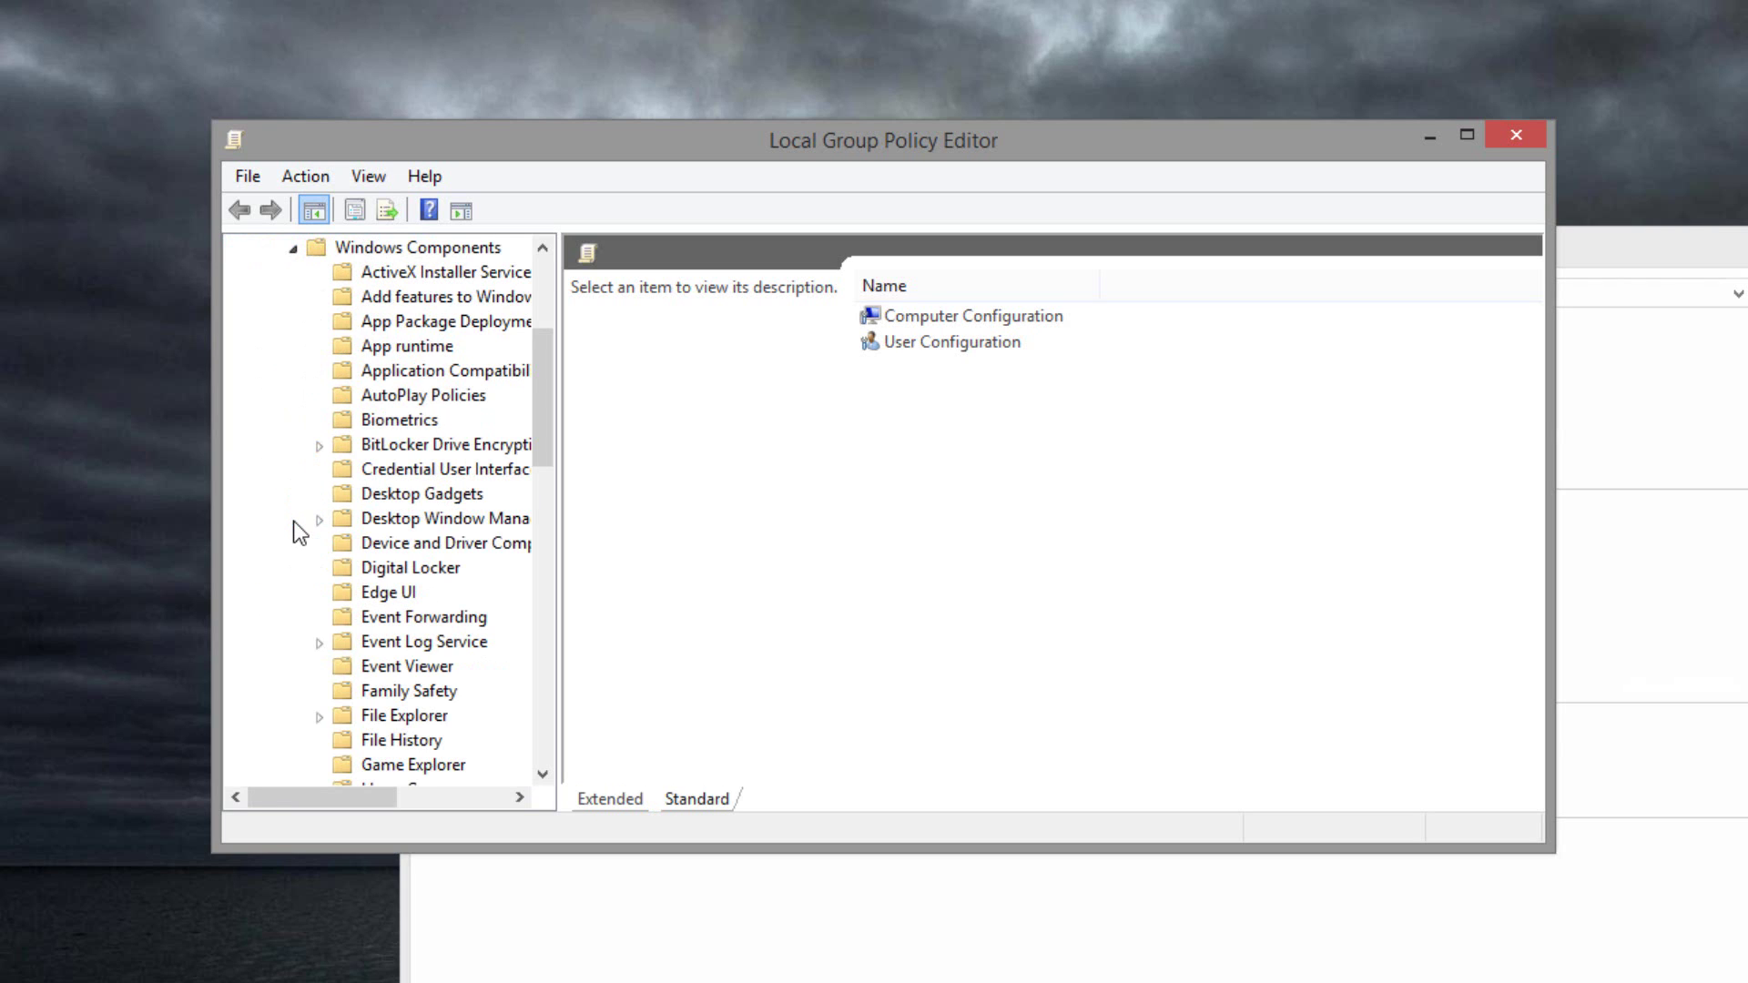
pyautogui.click(319, 445)
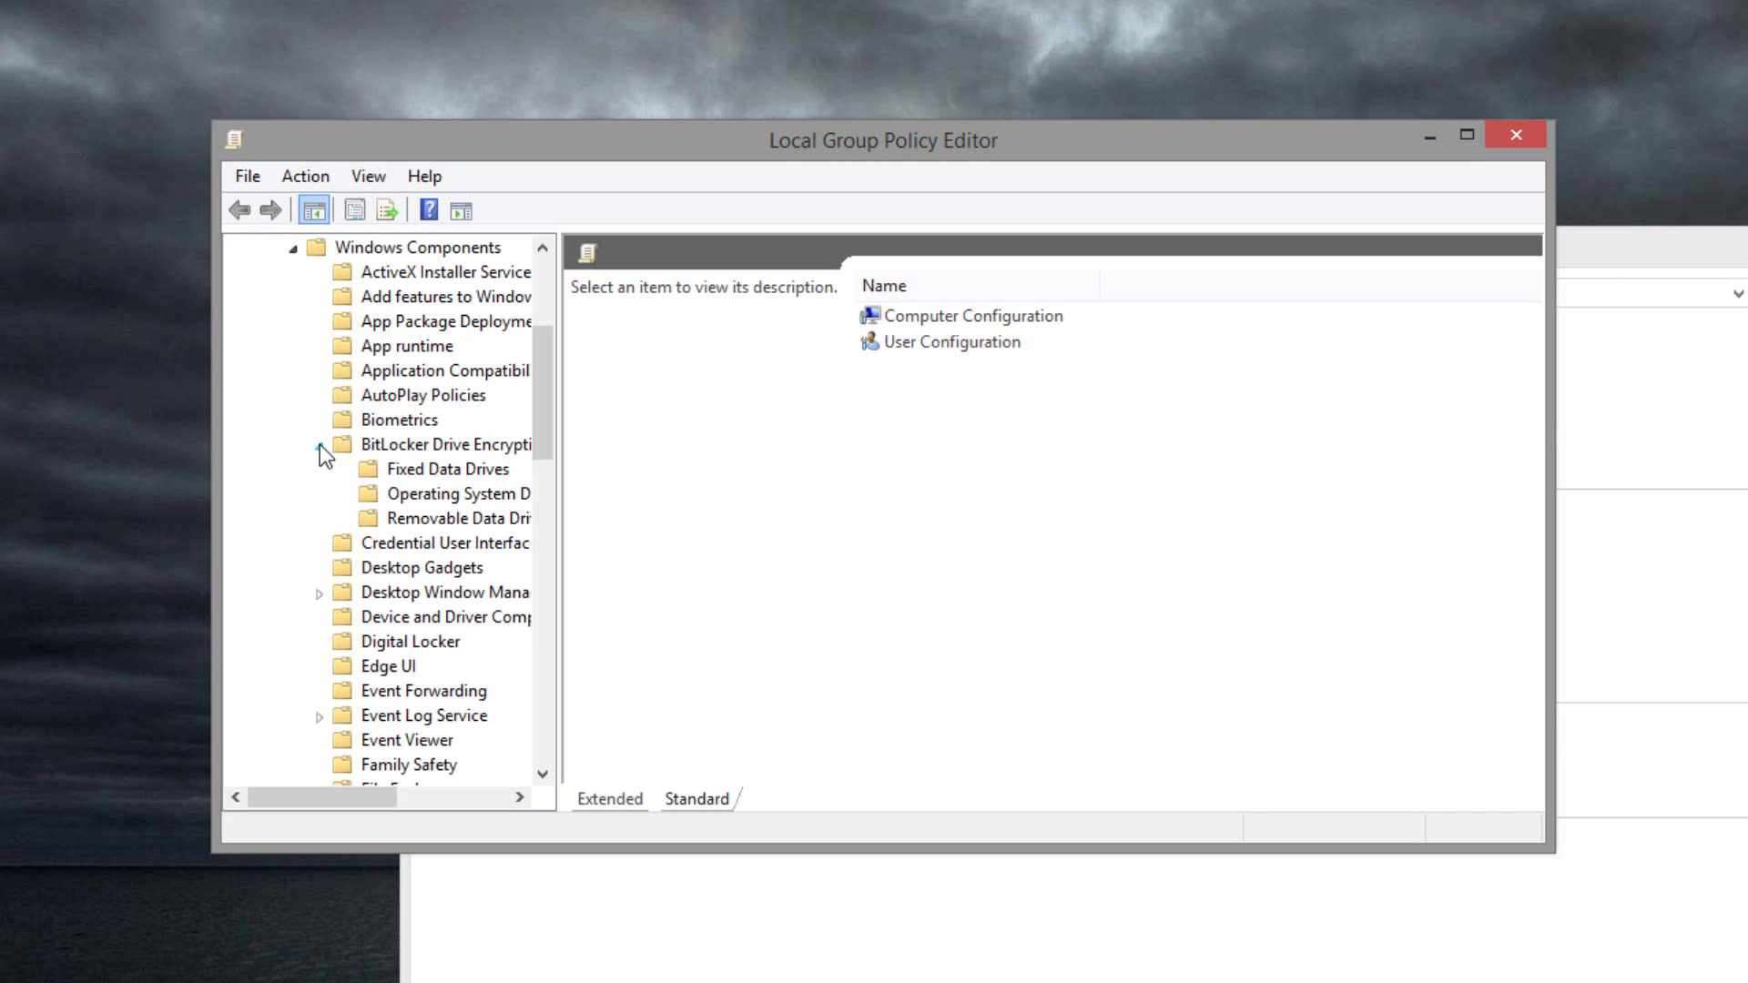
pyautogui.click(457, 502)
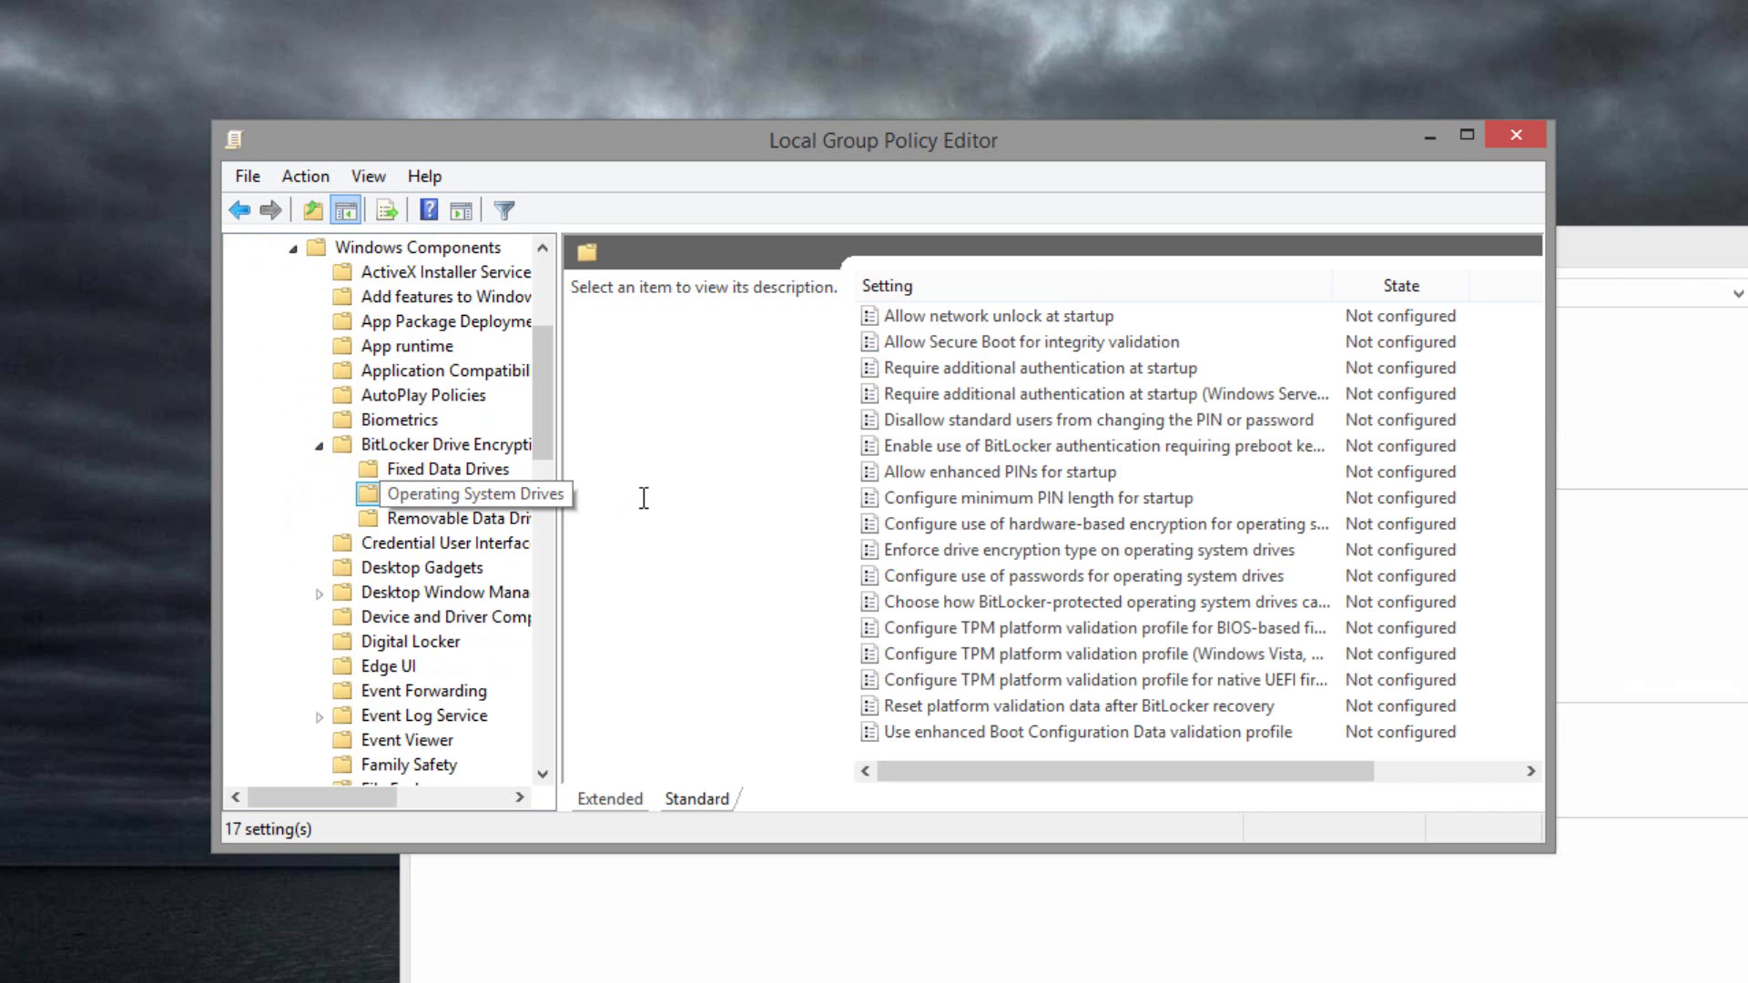
# - Enable 'Require additional authentication at startup' with 'Allow BitLocker without a compatible TPM', then close the editor
pyautogui.doubleClick(1039, 367)
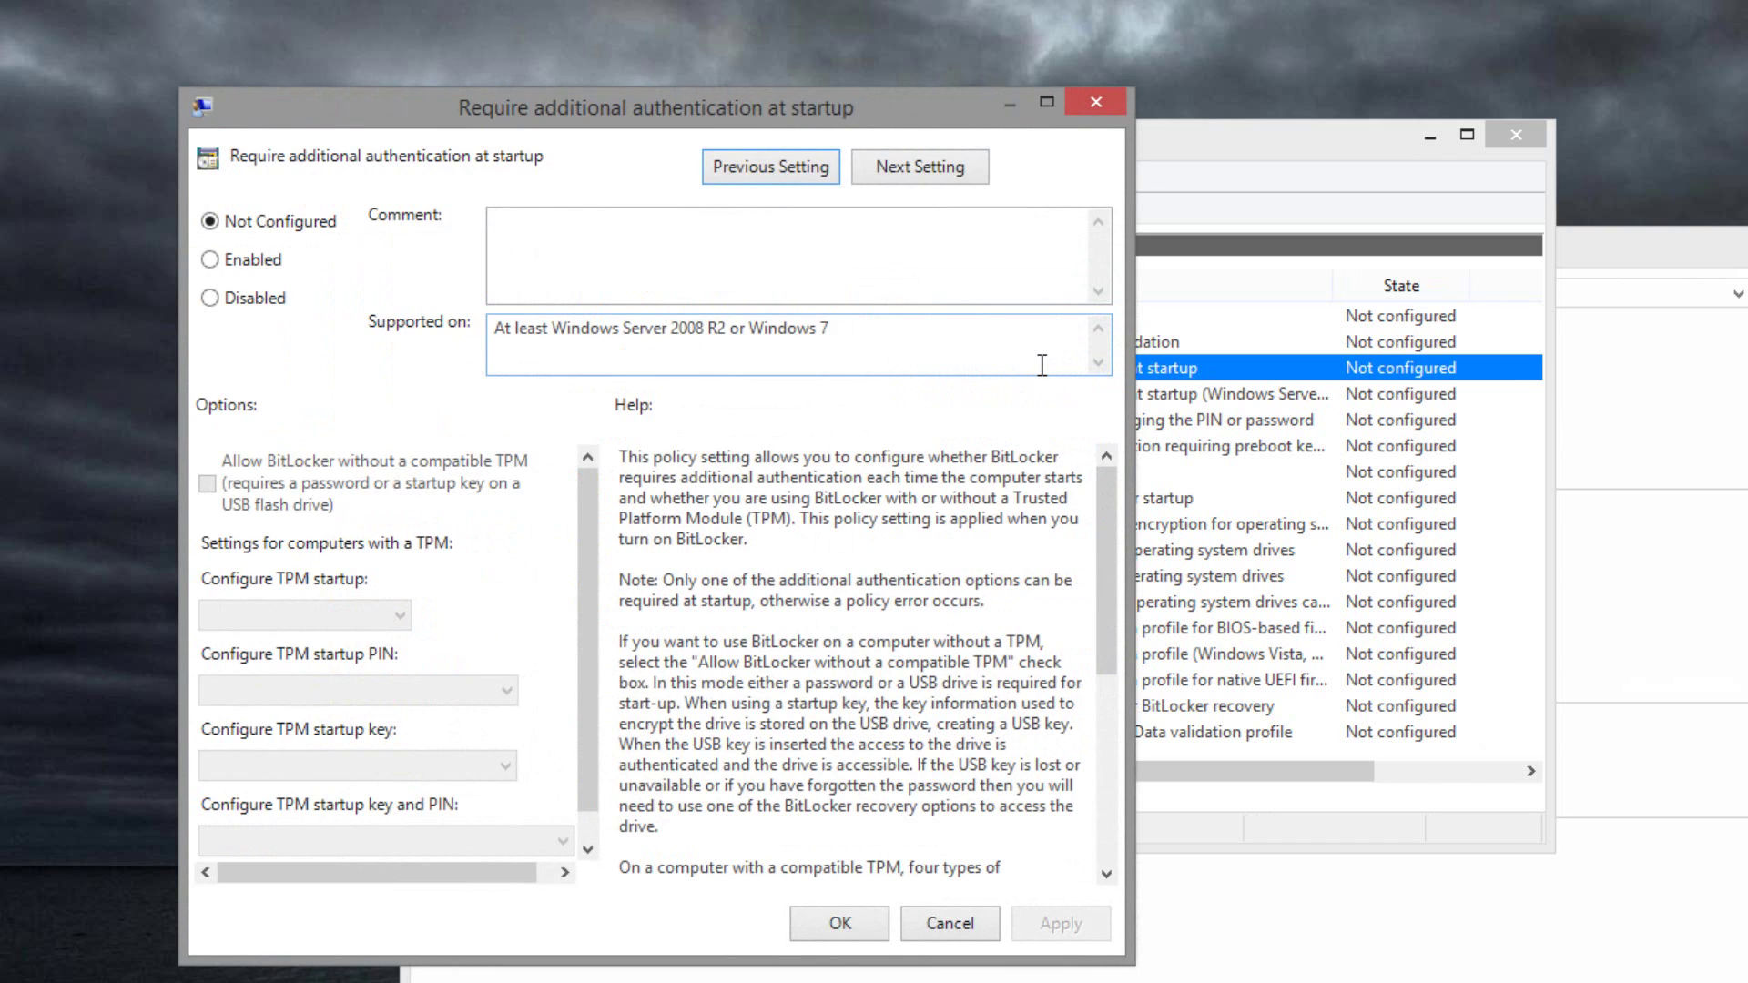
pyautogui.click(262, 266)
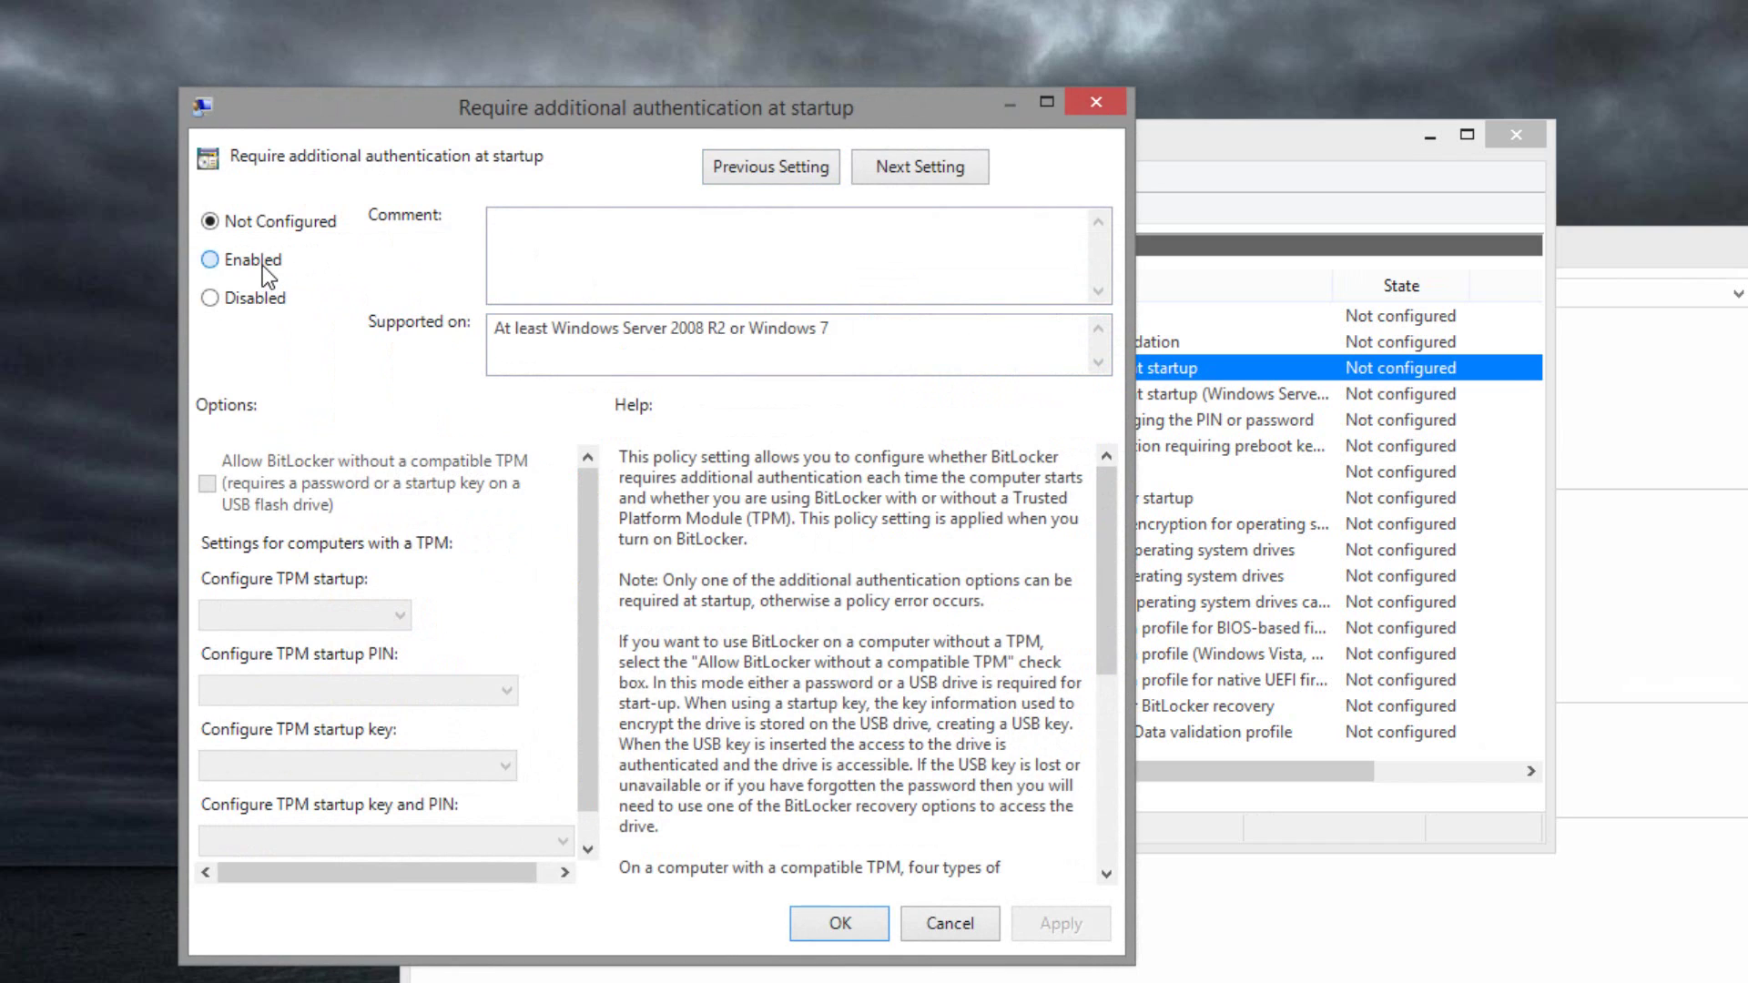
pyautogui.click(207, 484)
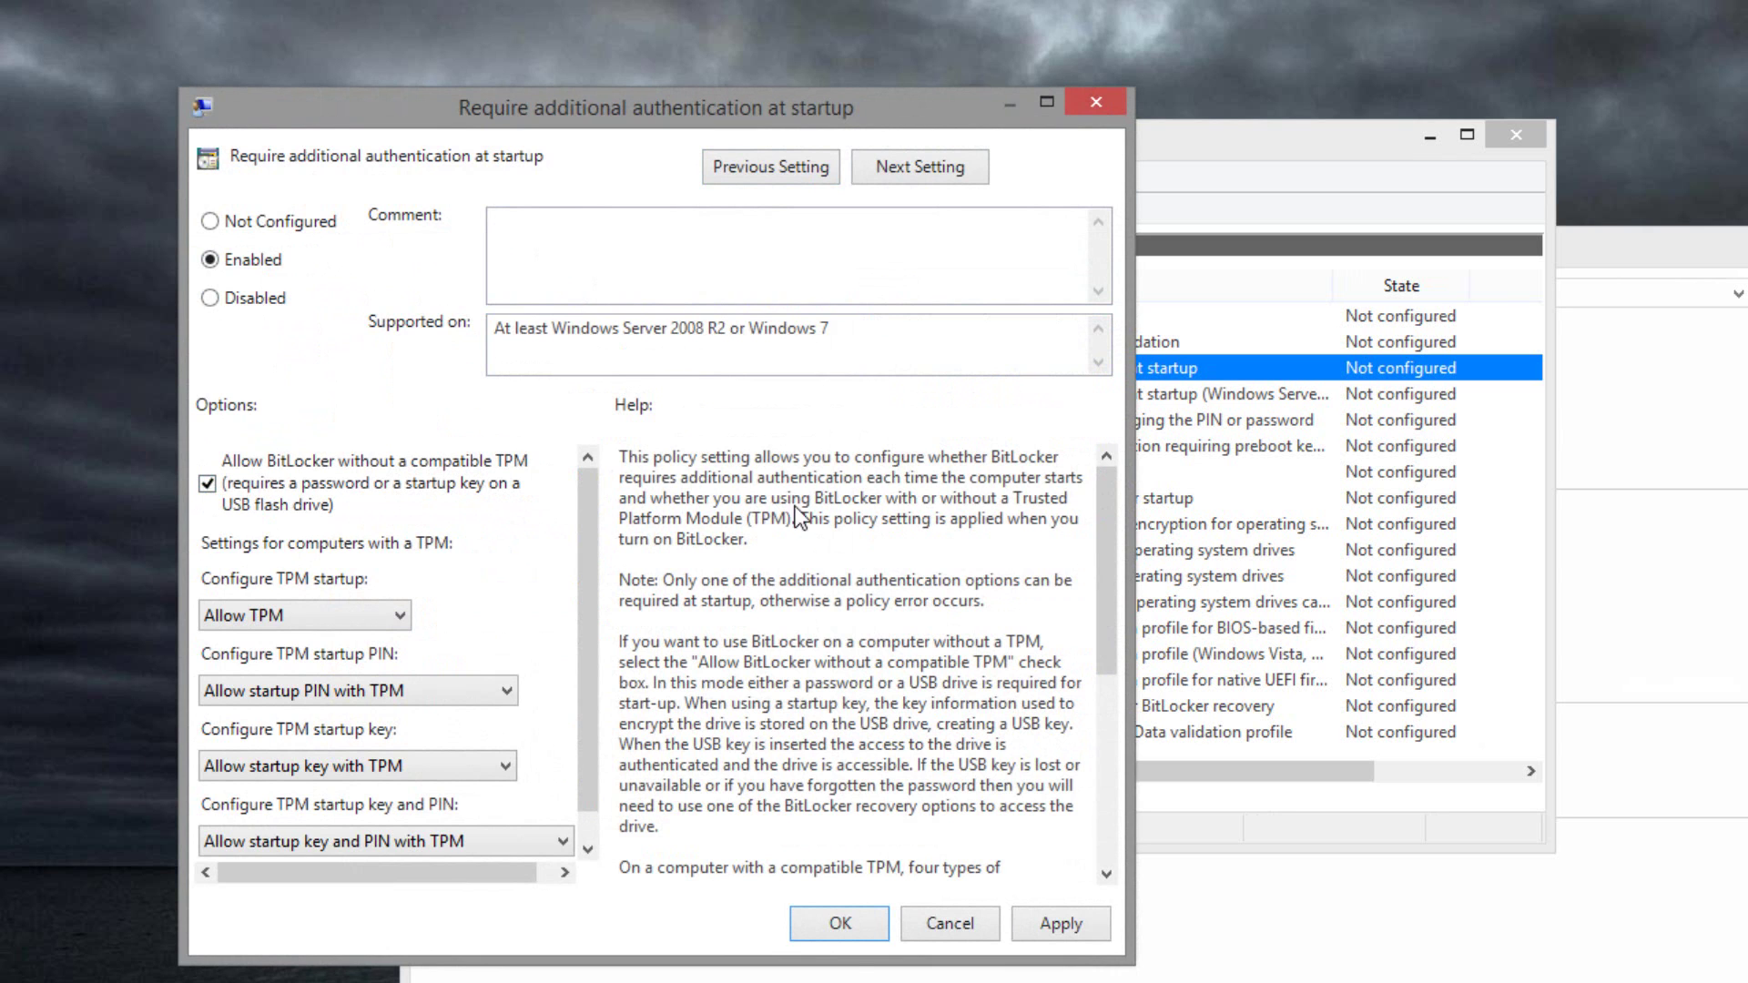
pyautogui.click(835, 924)
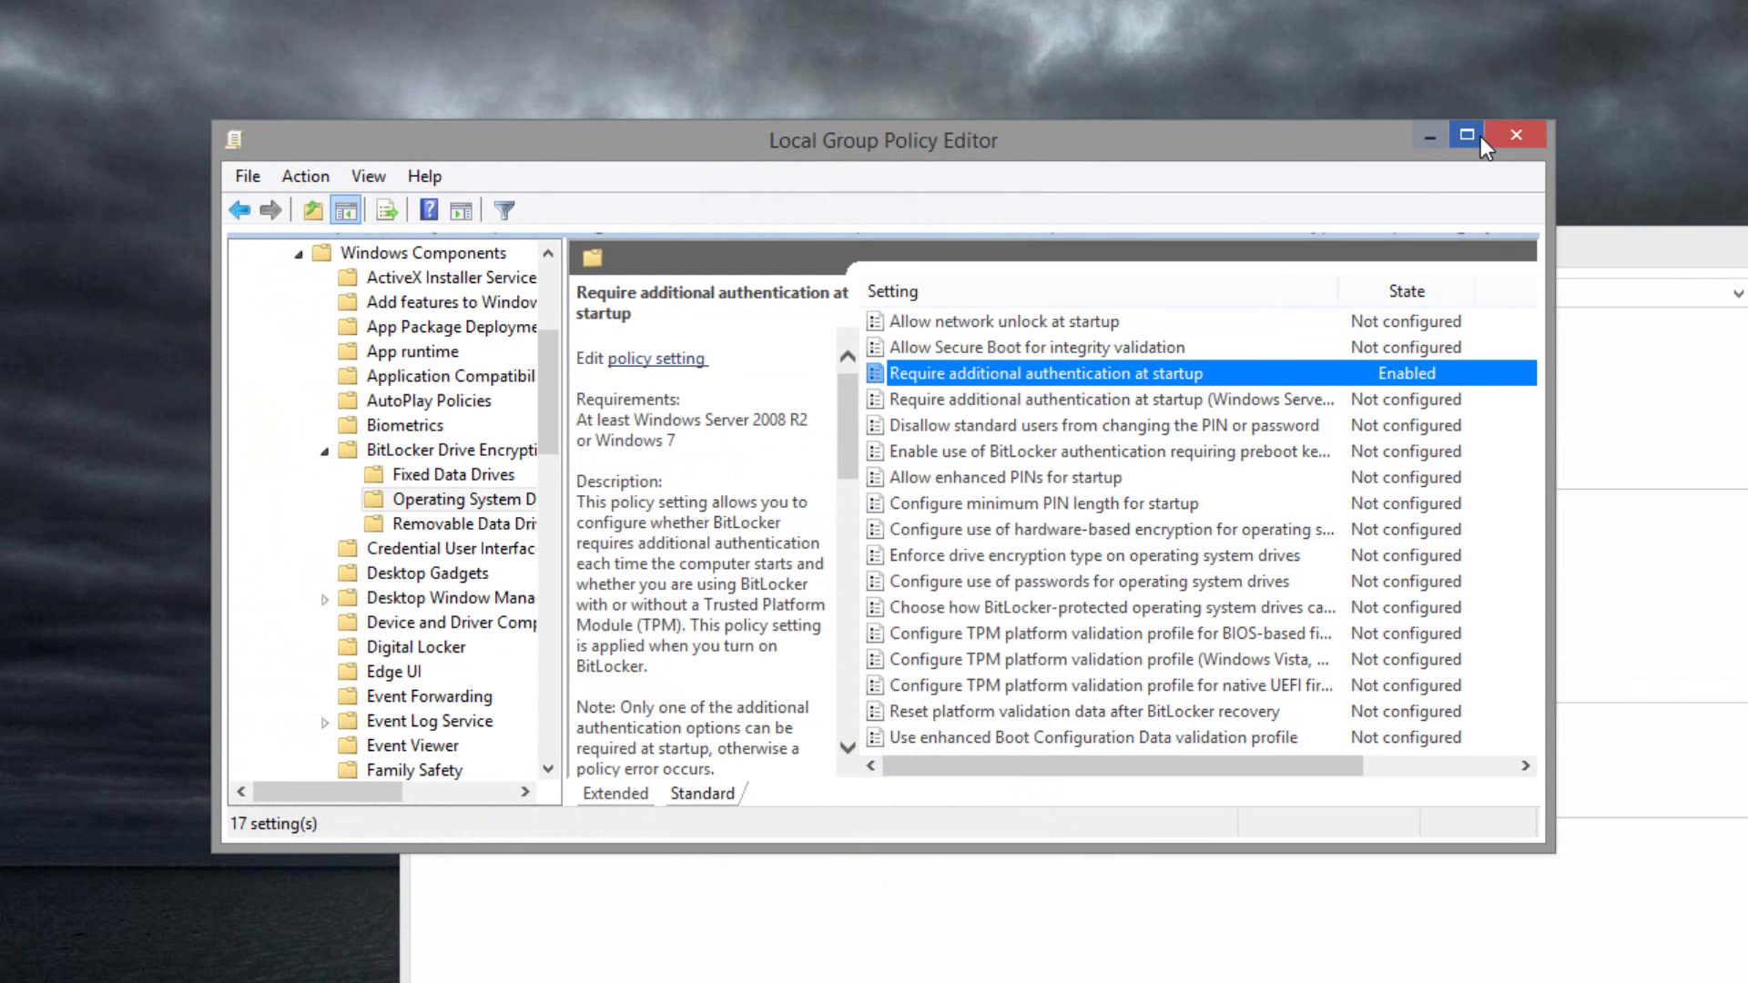
pyautogui.click(1505, 131)
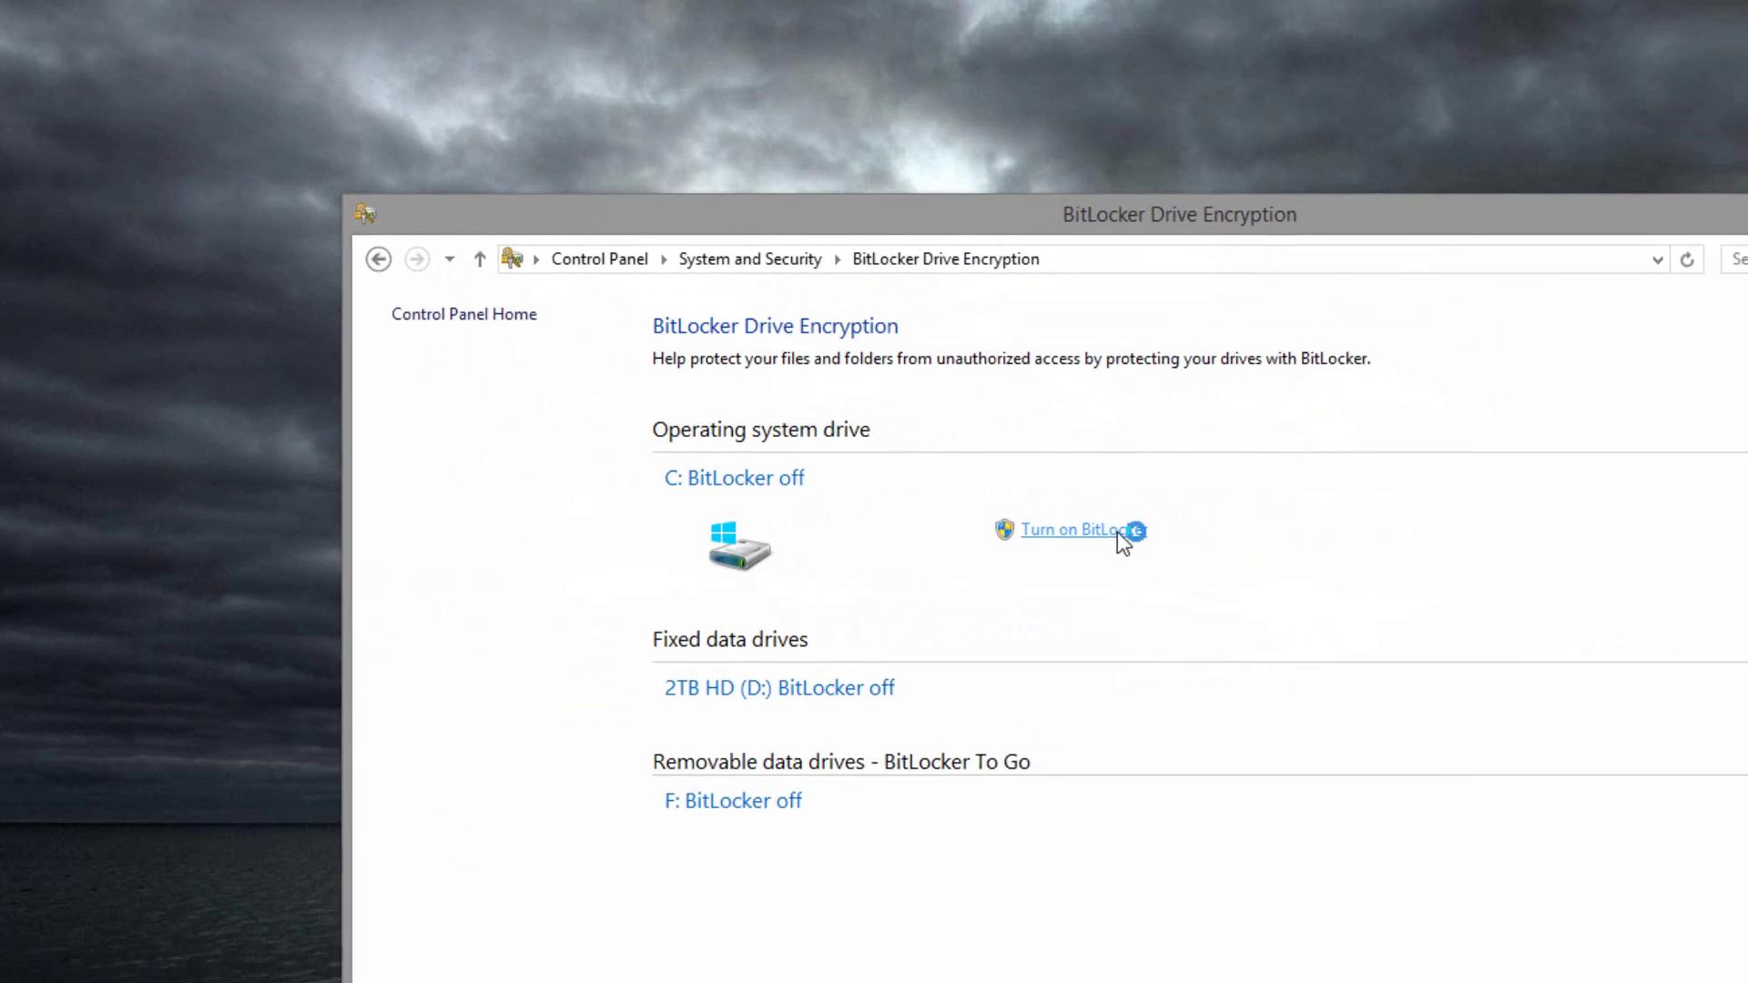
pyautogui.click(1155, 567)
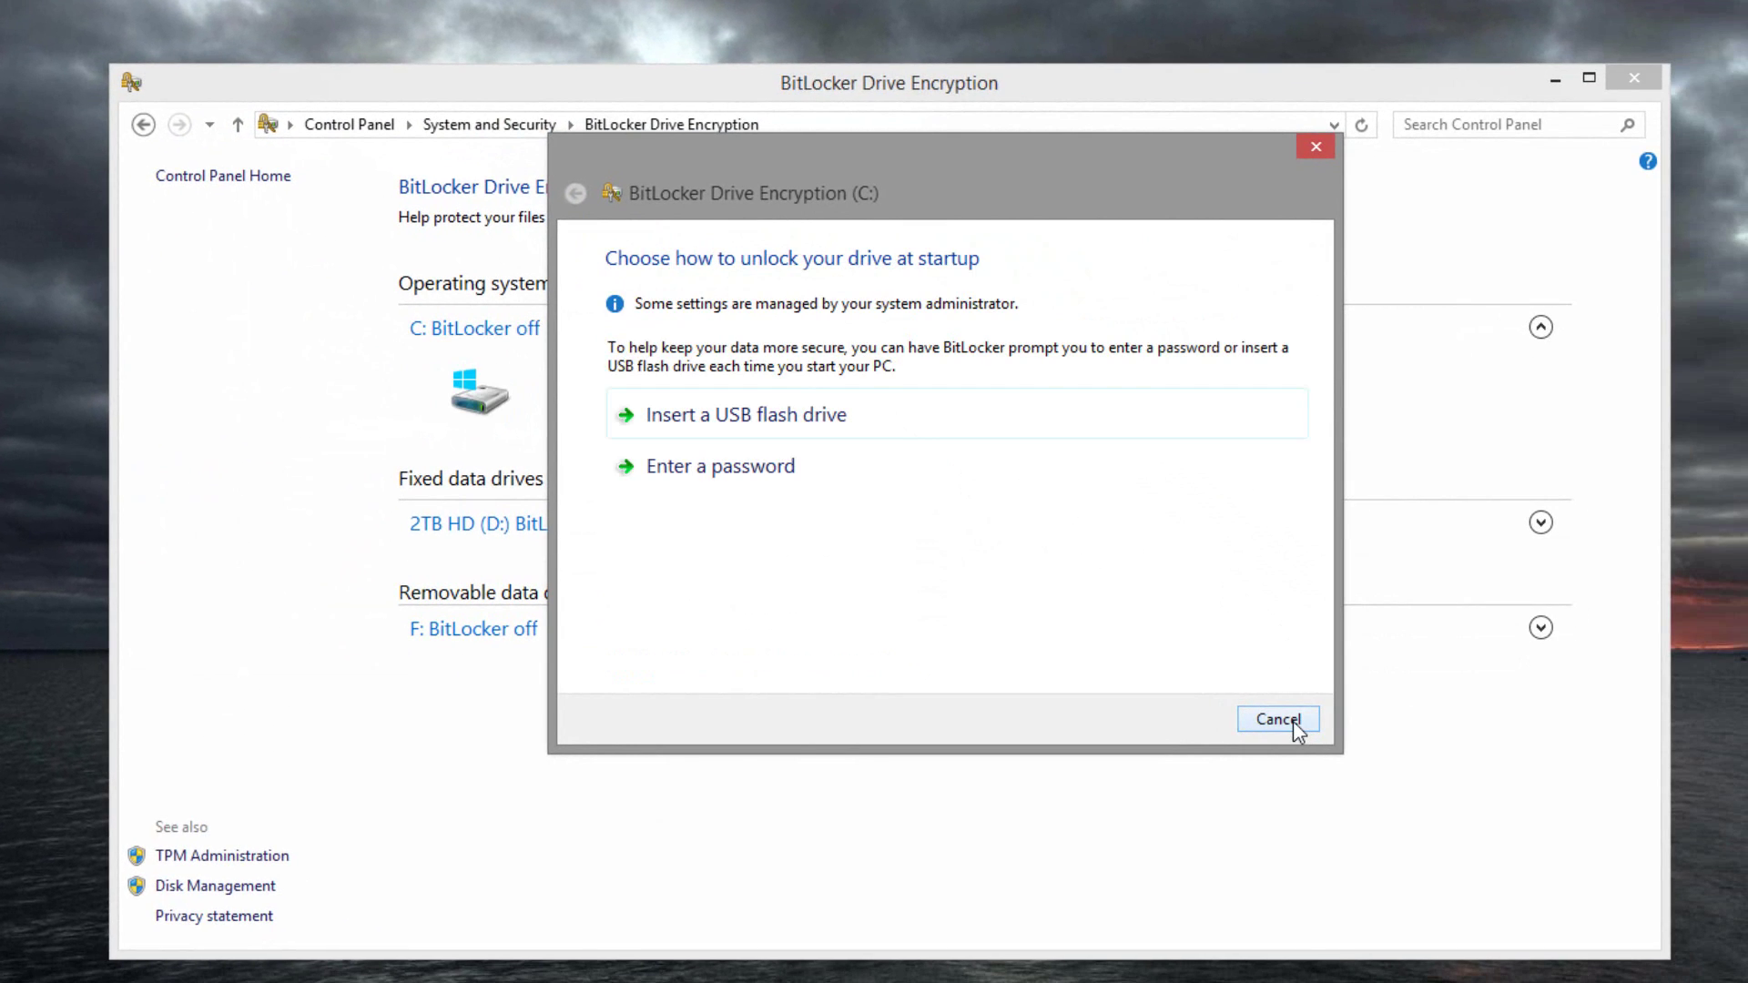
pyautogui.click(1277, 719)
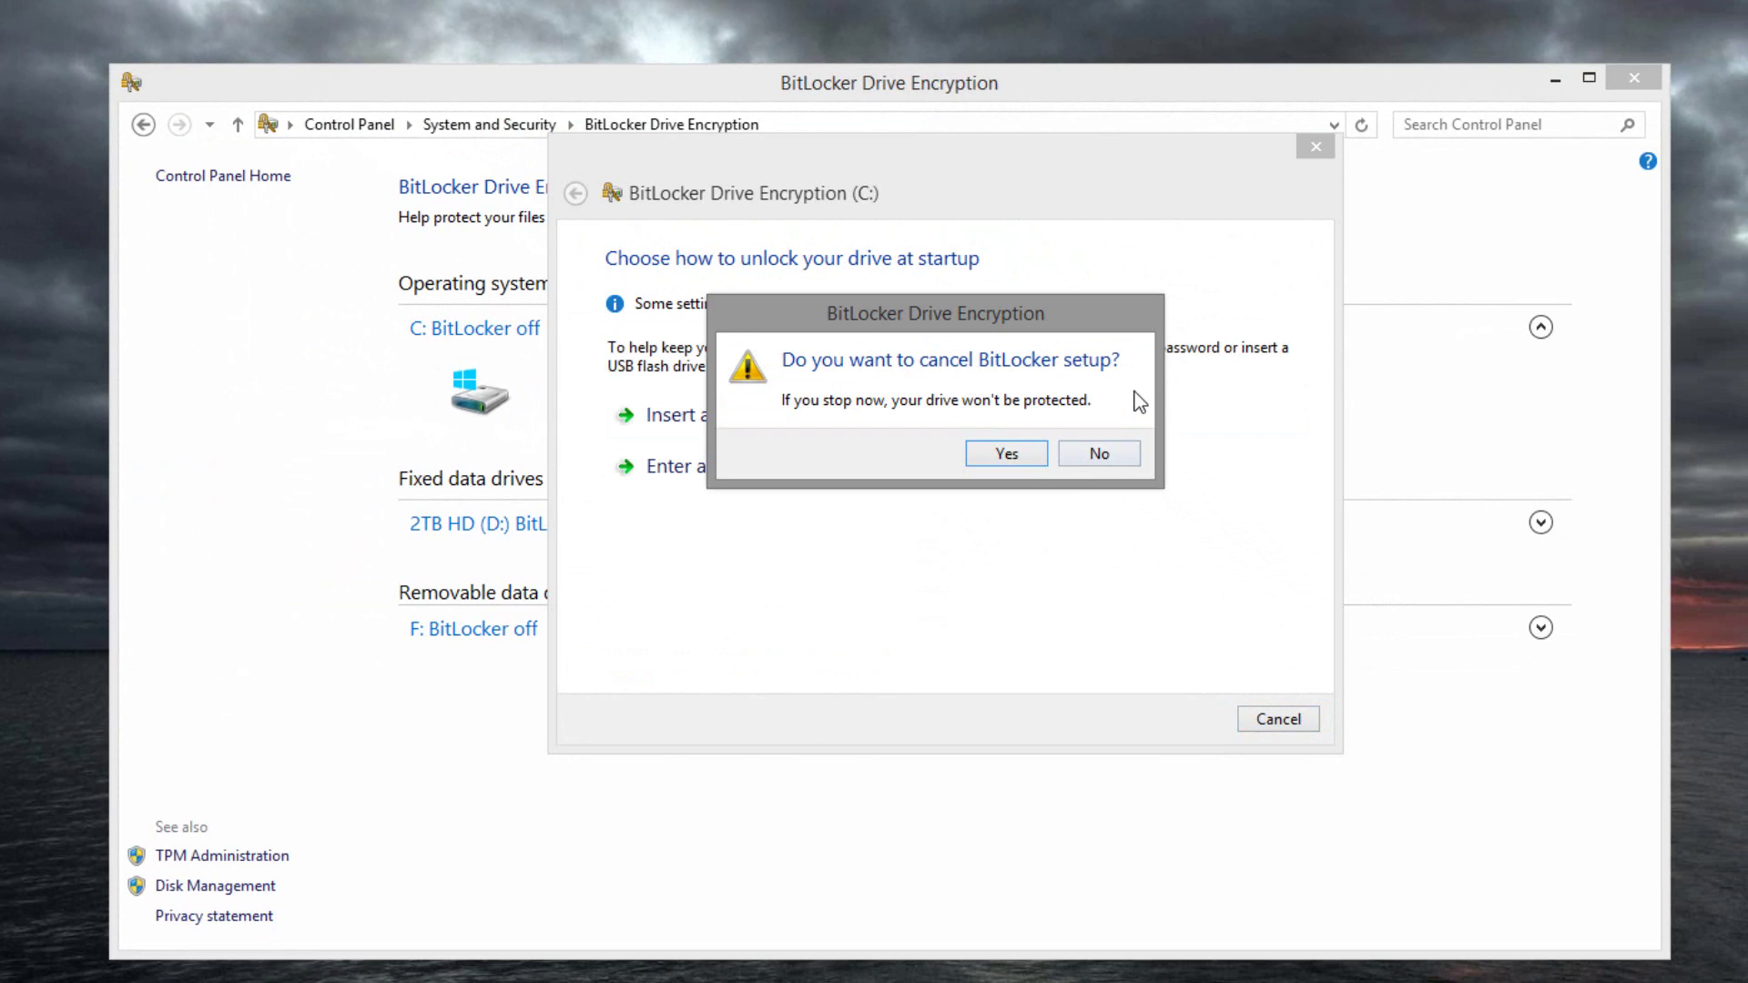
pyautogui.click(1105, 450)
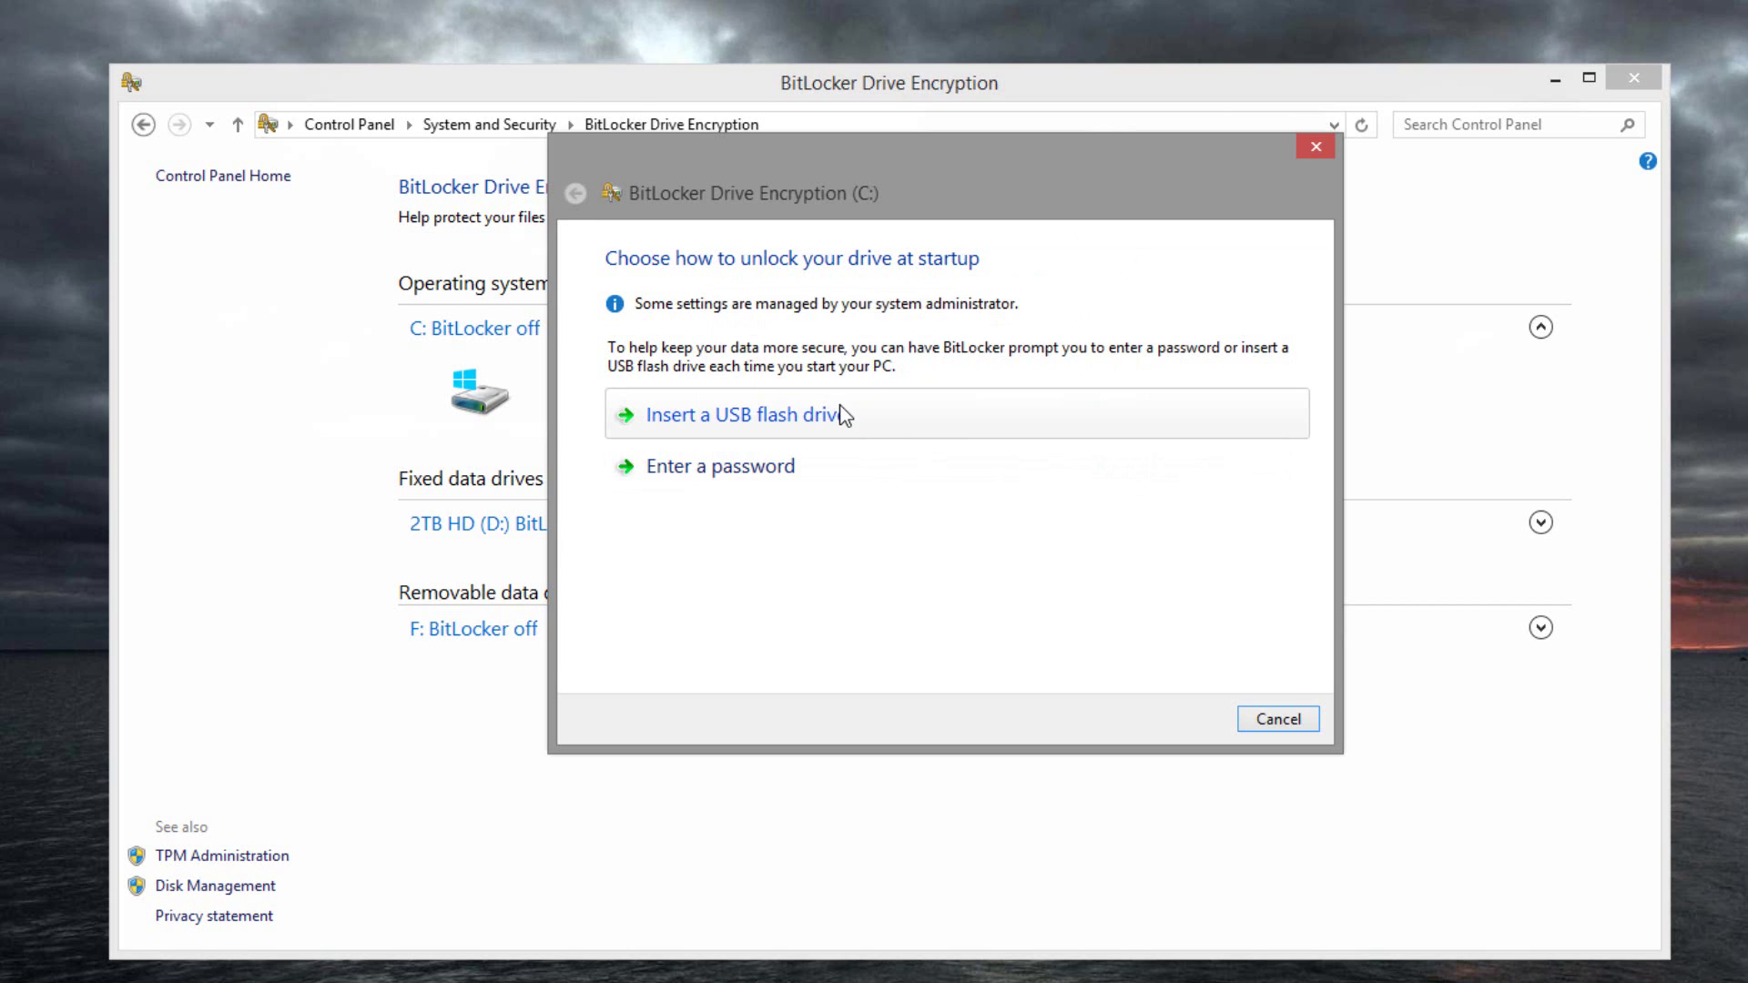
pyautogui.click(1265, 727)
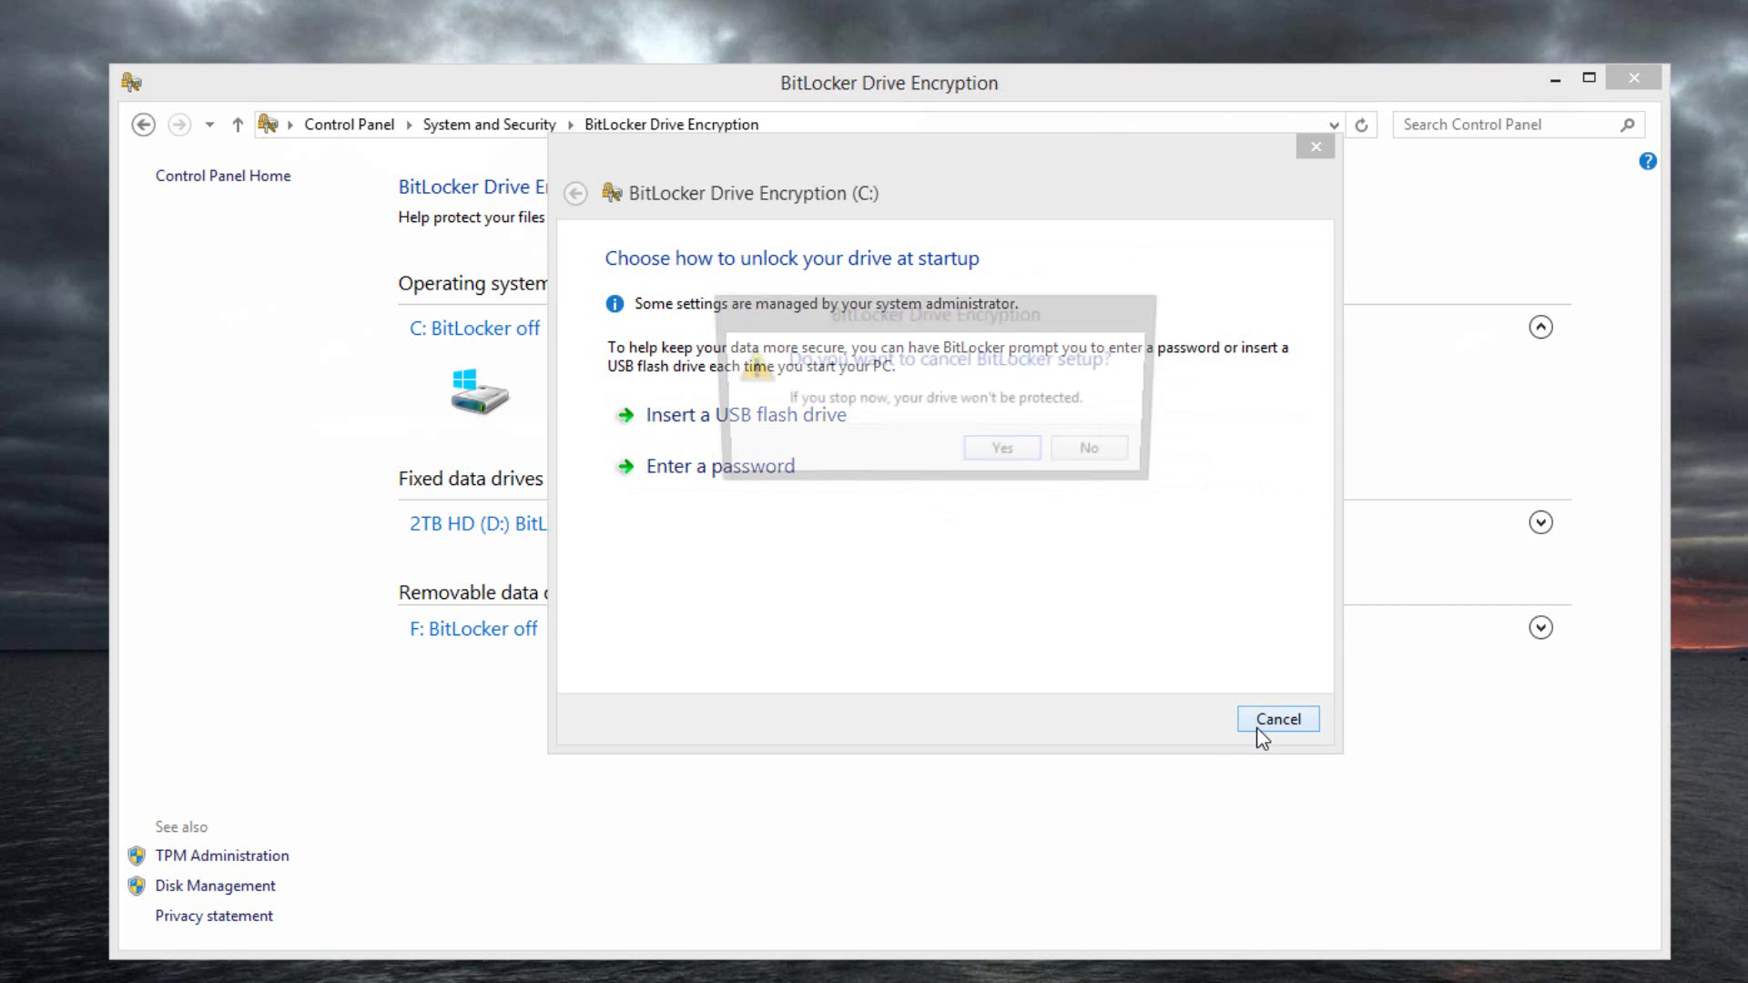
# - Confirm cancelling the pending BitLocker setup and expand removable drive F:'s BitLocker details
pyautogui.click(1005, 452)
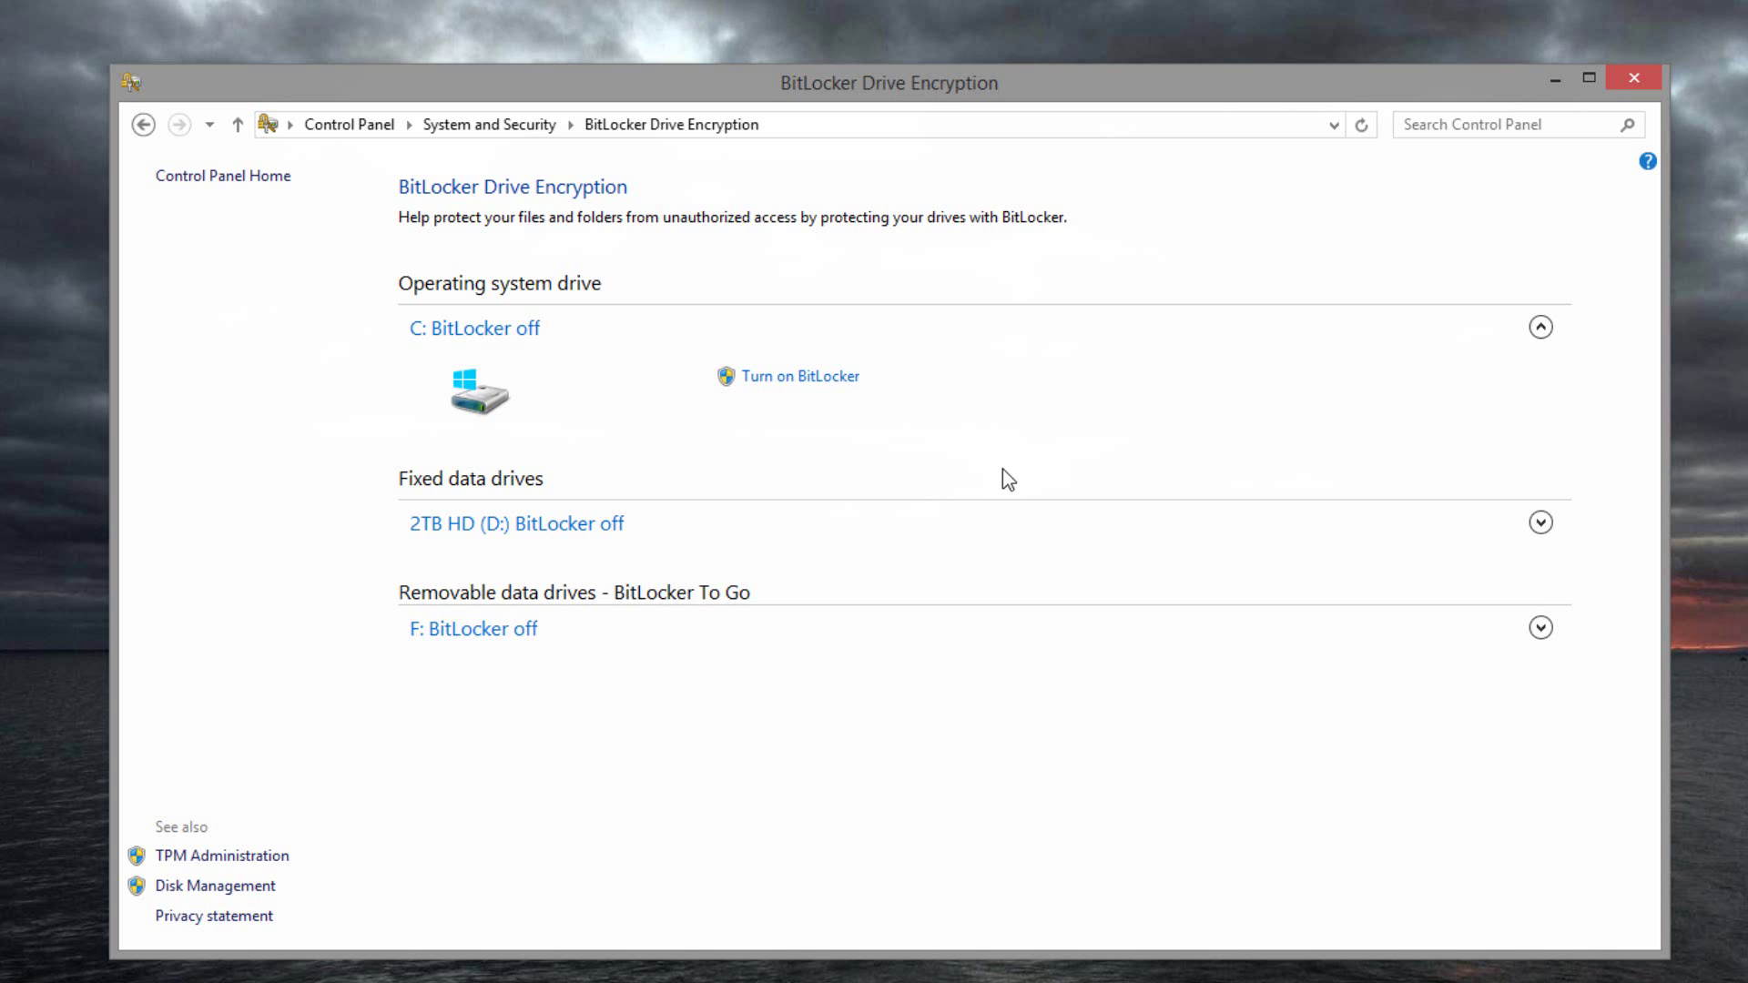
pyautogui.click(1540, 628)
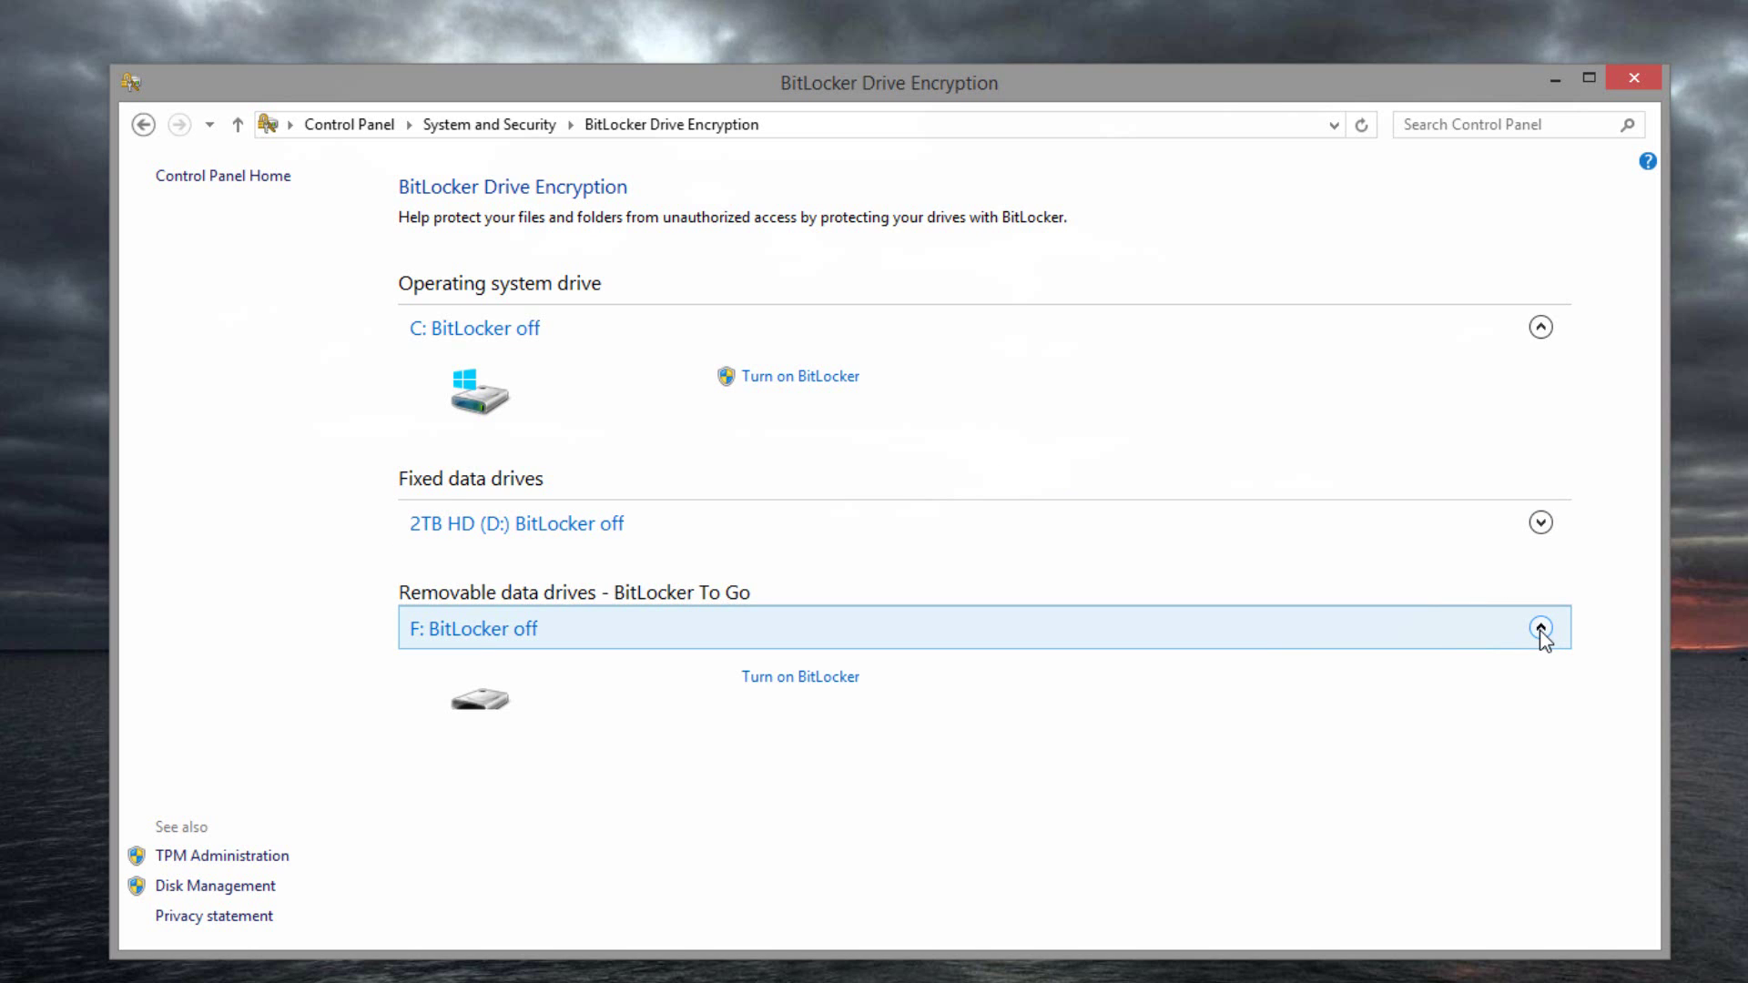
# - Turn on BitLocker for F: with password unlock, entering and confirming the drive password
pyautogui.click(822, 694)
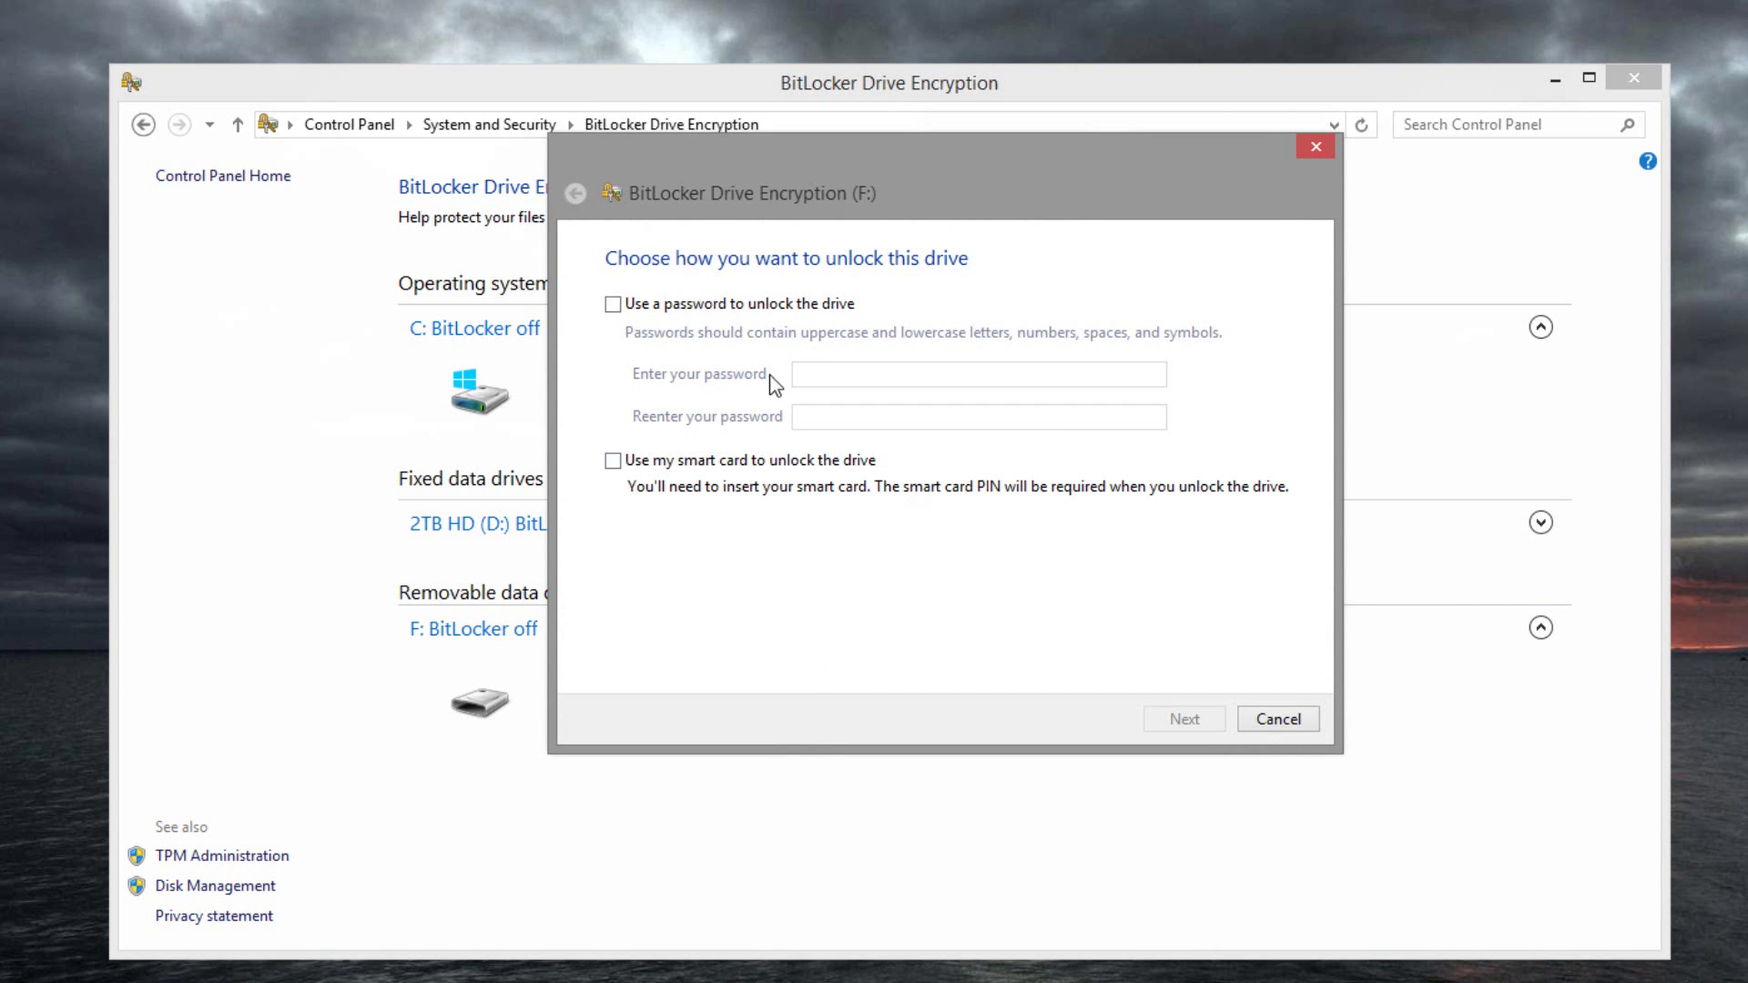
pyautogui.click(689, 306)
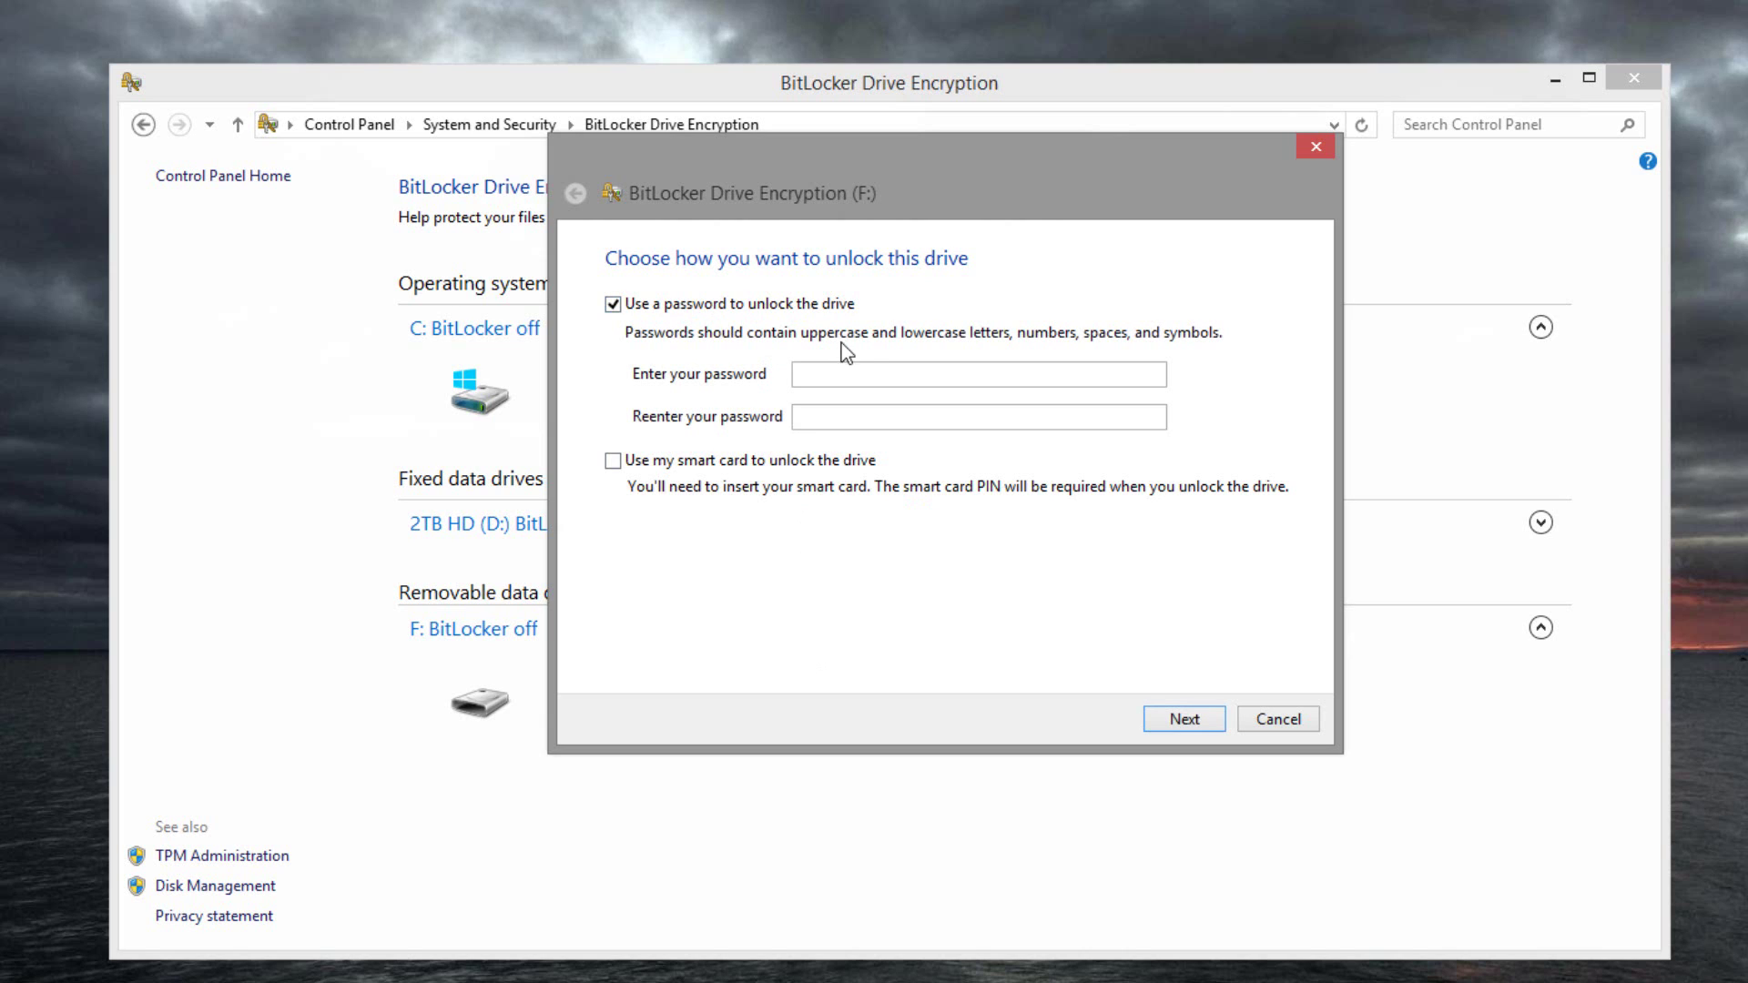
pyautogui.click(879, 371)
pyautogui.write('•••••••••')
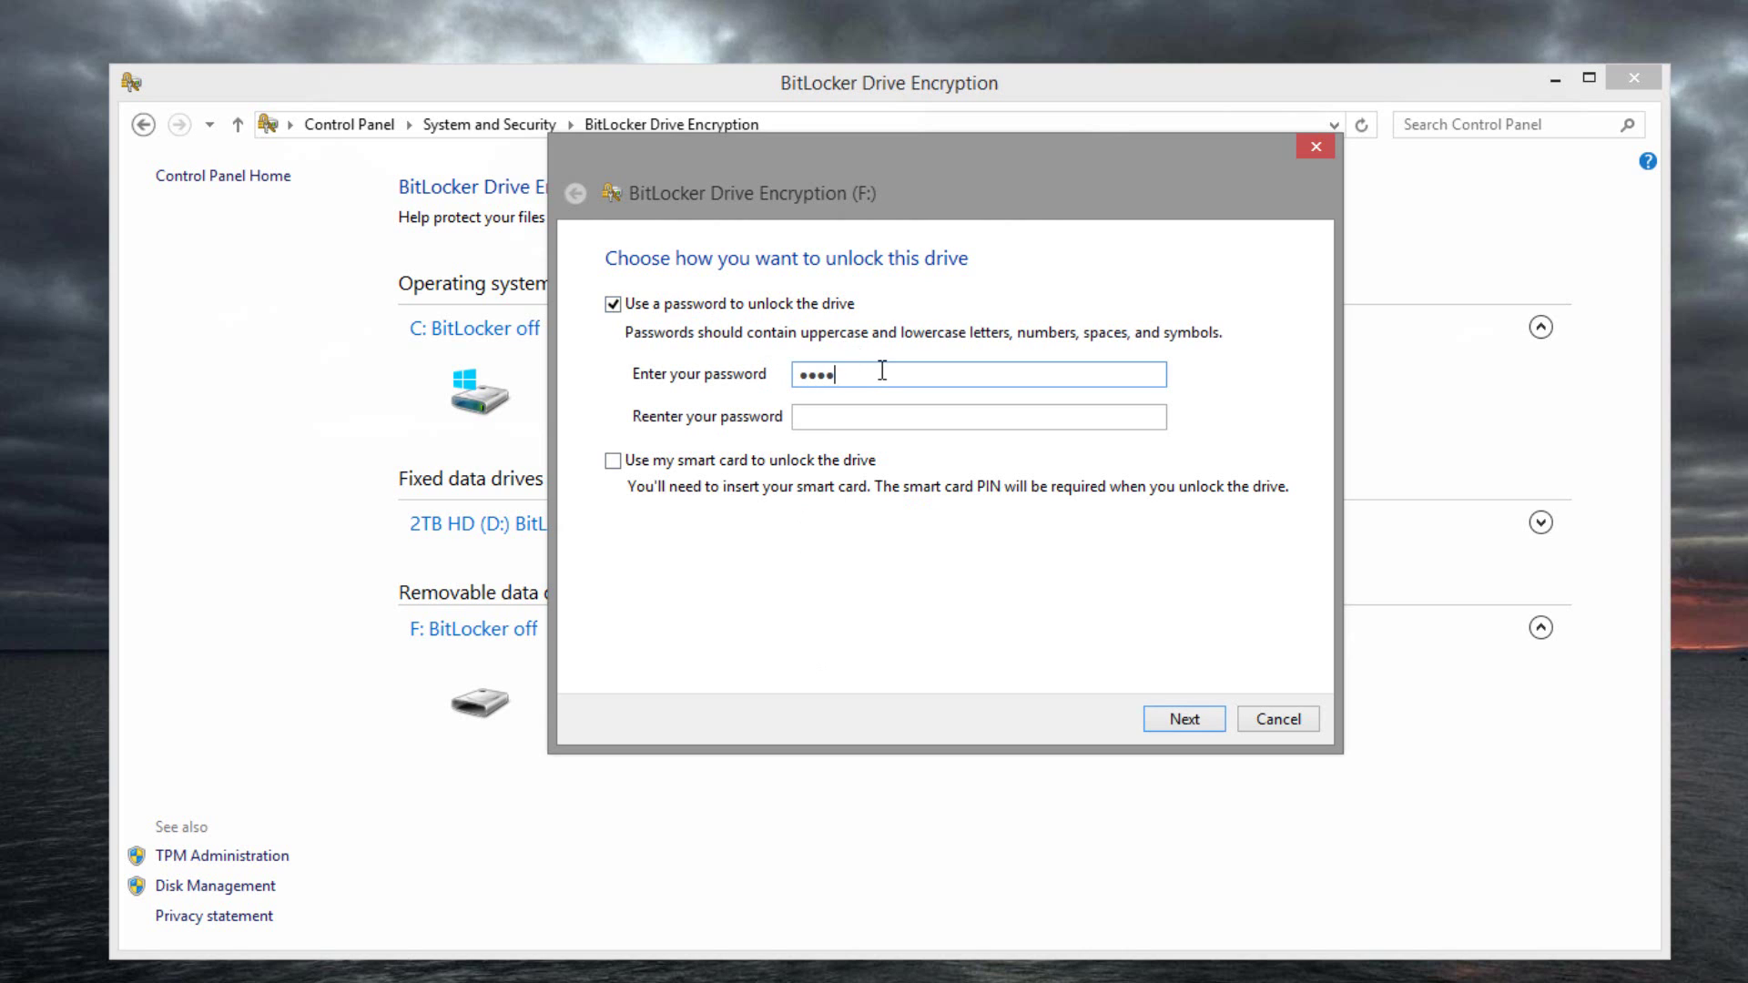
pyautogui.press('Tab')
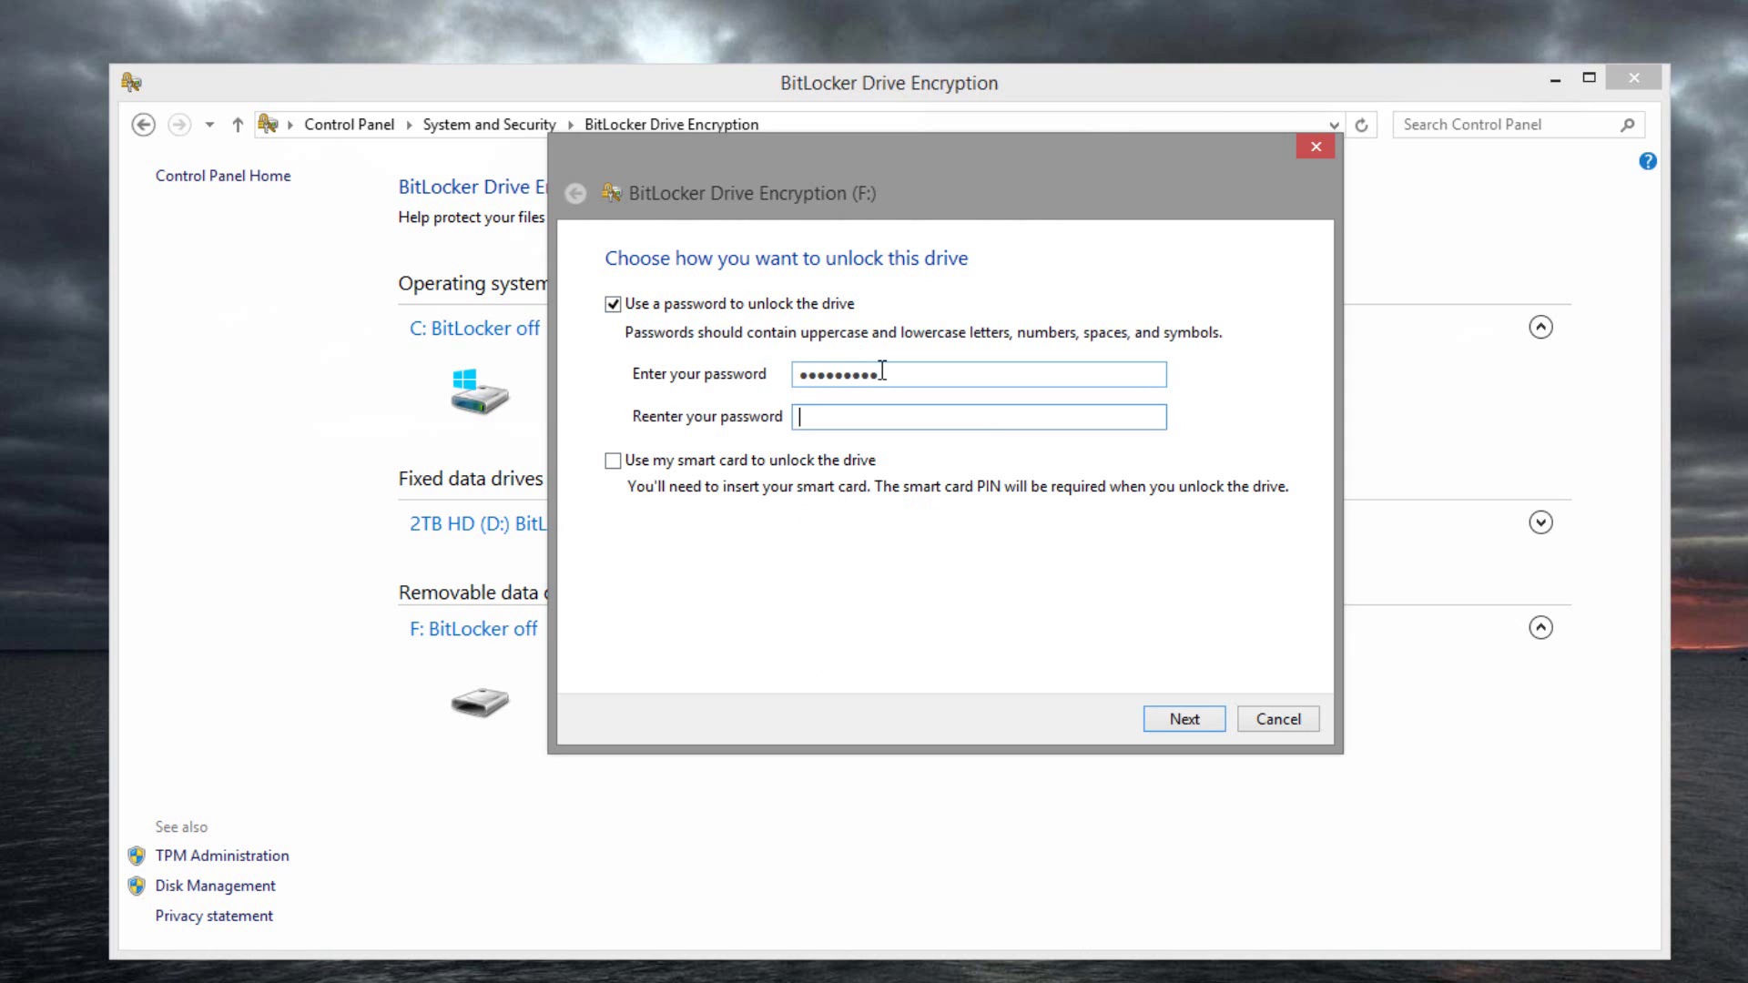
pyautogui.write('•••••••••')
pyautogui.click(1169, 716)
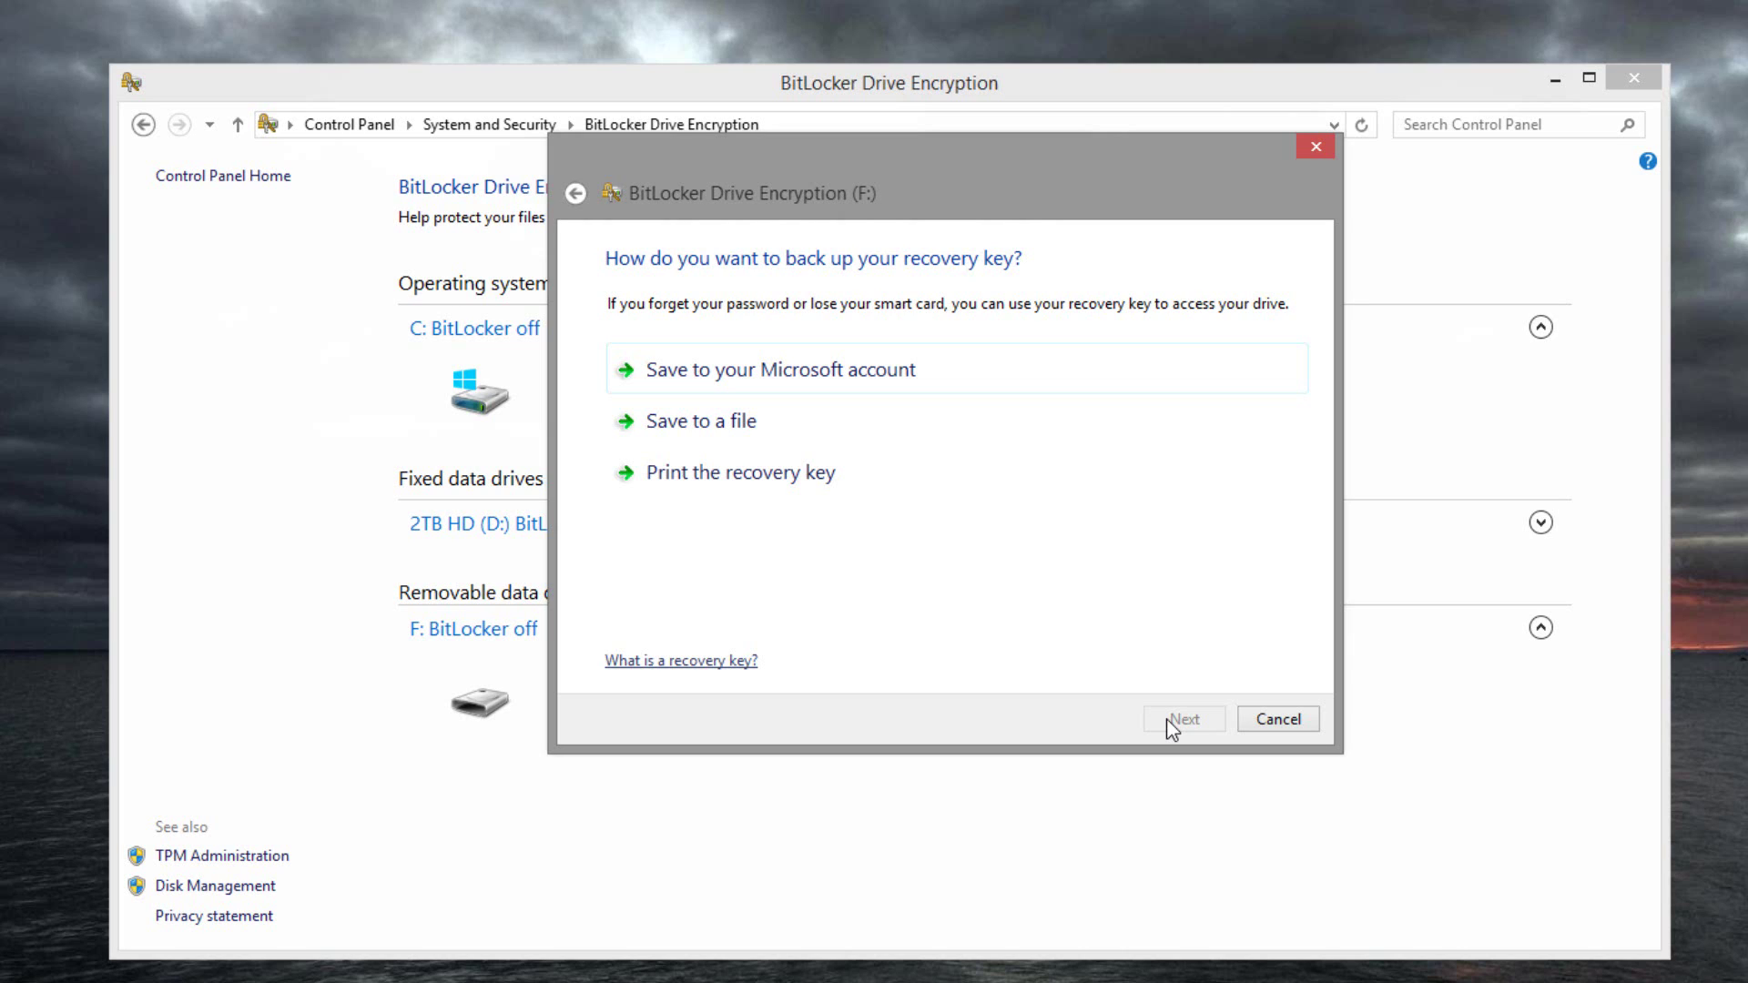
# - Back up F:'s recovery key to a file on the Desktop, confirming it stays on this PC
pyautogui.click(706, 428)
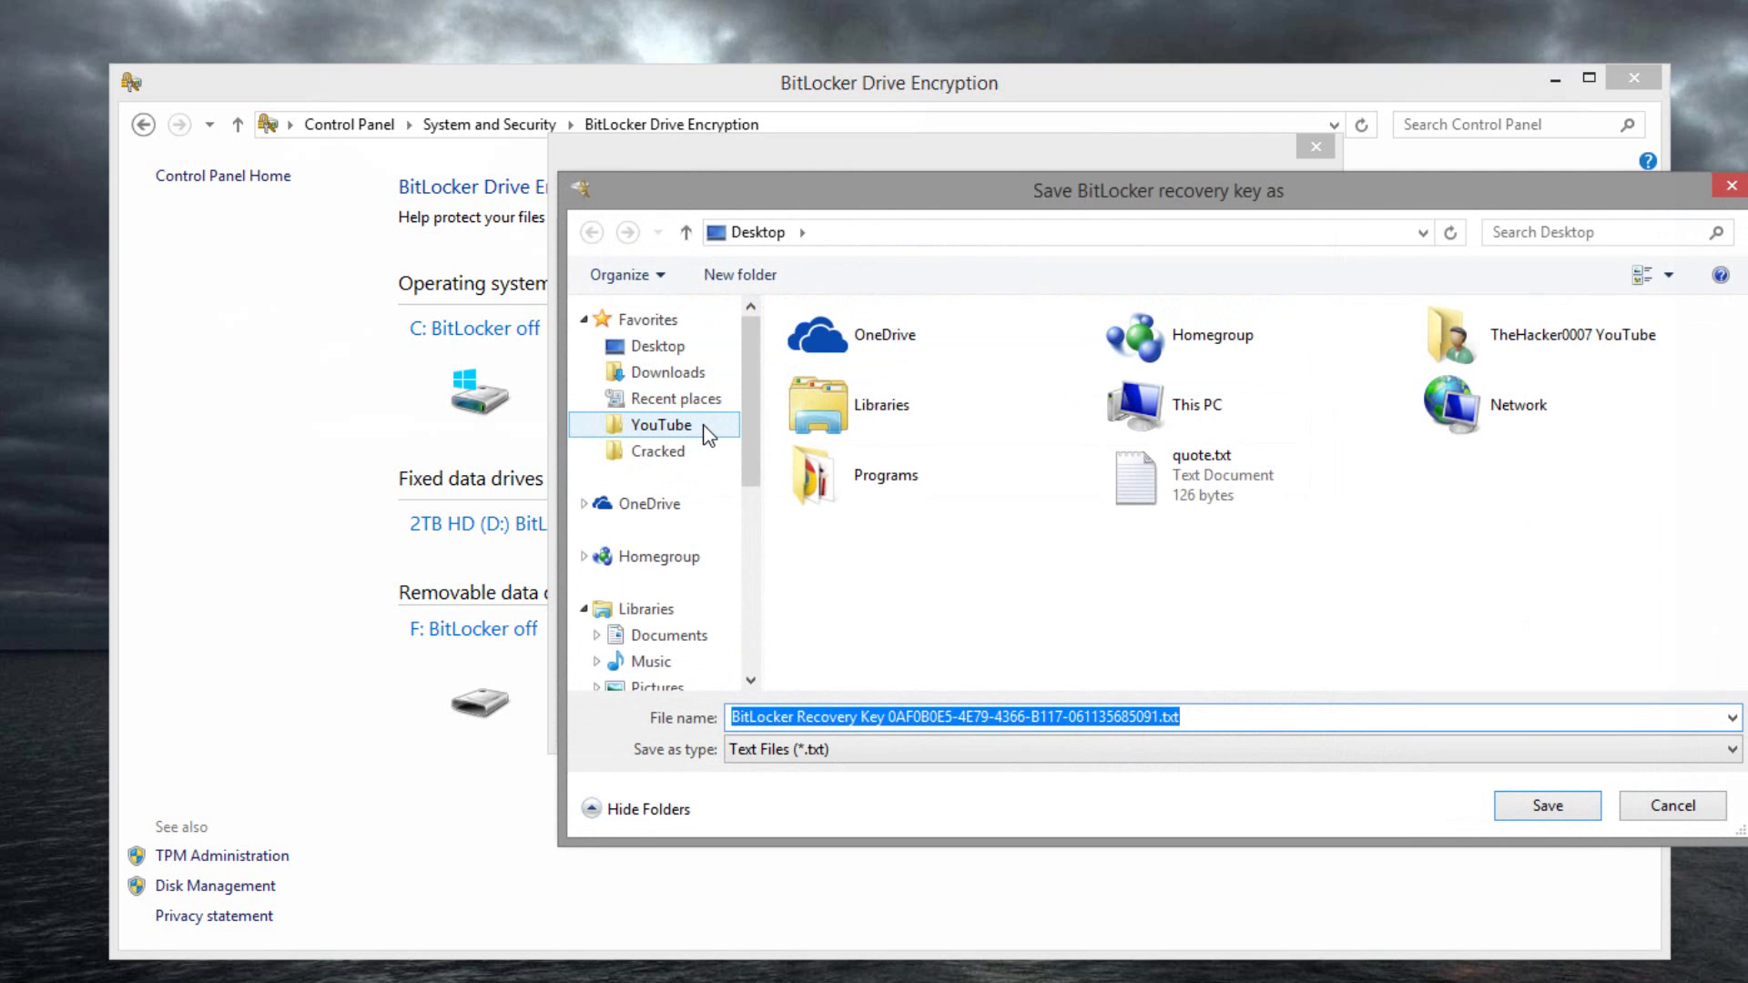
pyautogui.click(1566, 812)
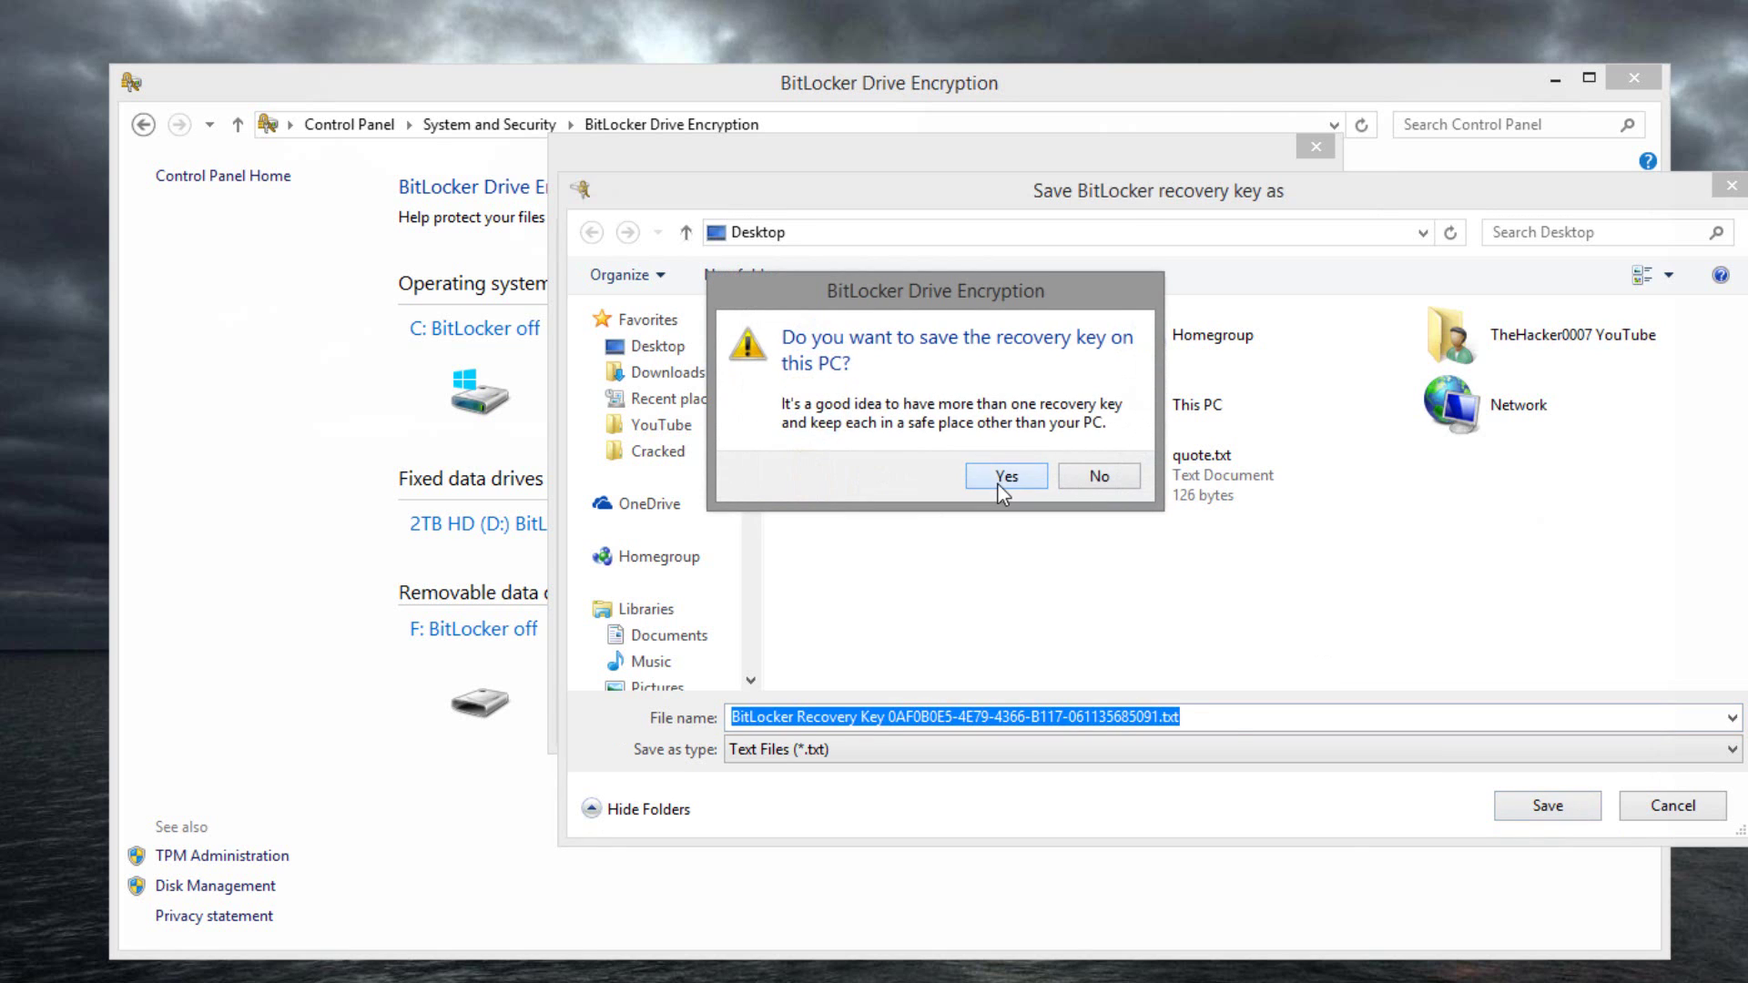
pyautogui.click(999, 481)
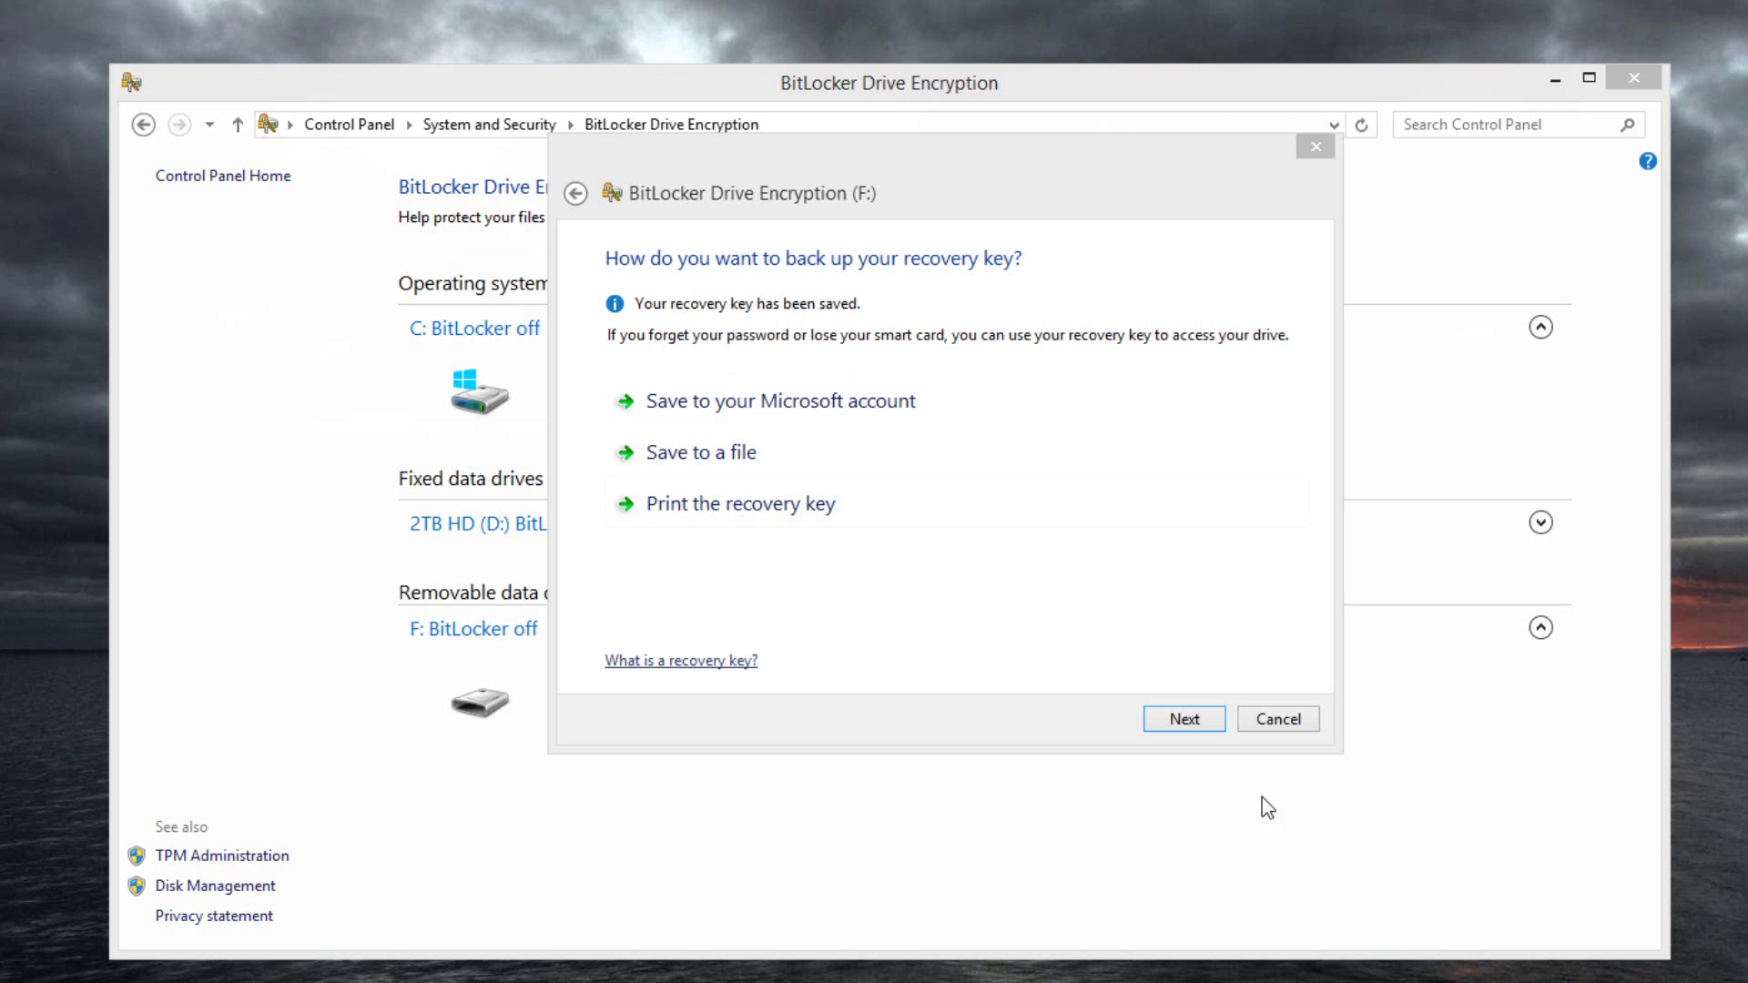
# - Select 'Encrypt used disk space only' for F: after briefly choosing 'Encrypt entire drive'
pyautogui.click(1184, 718)
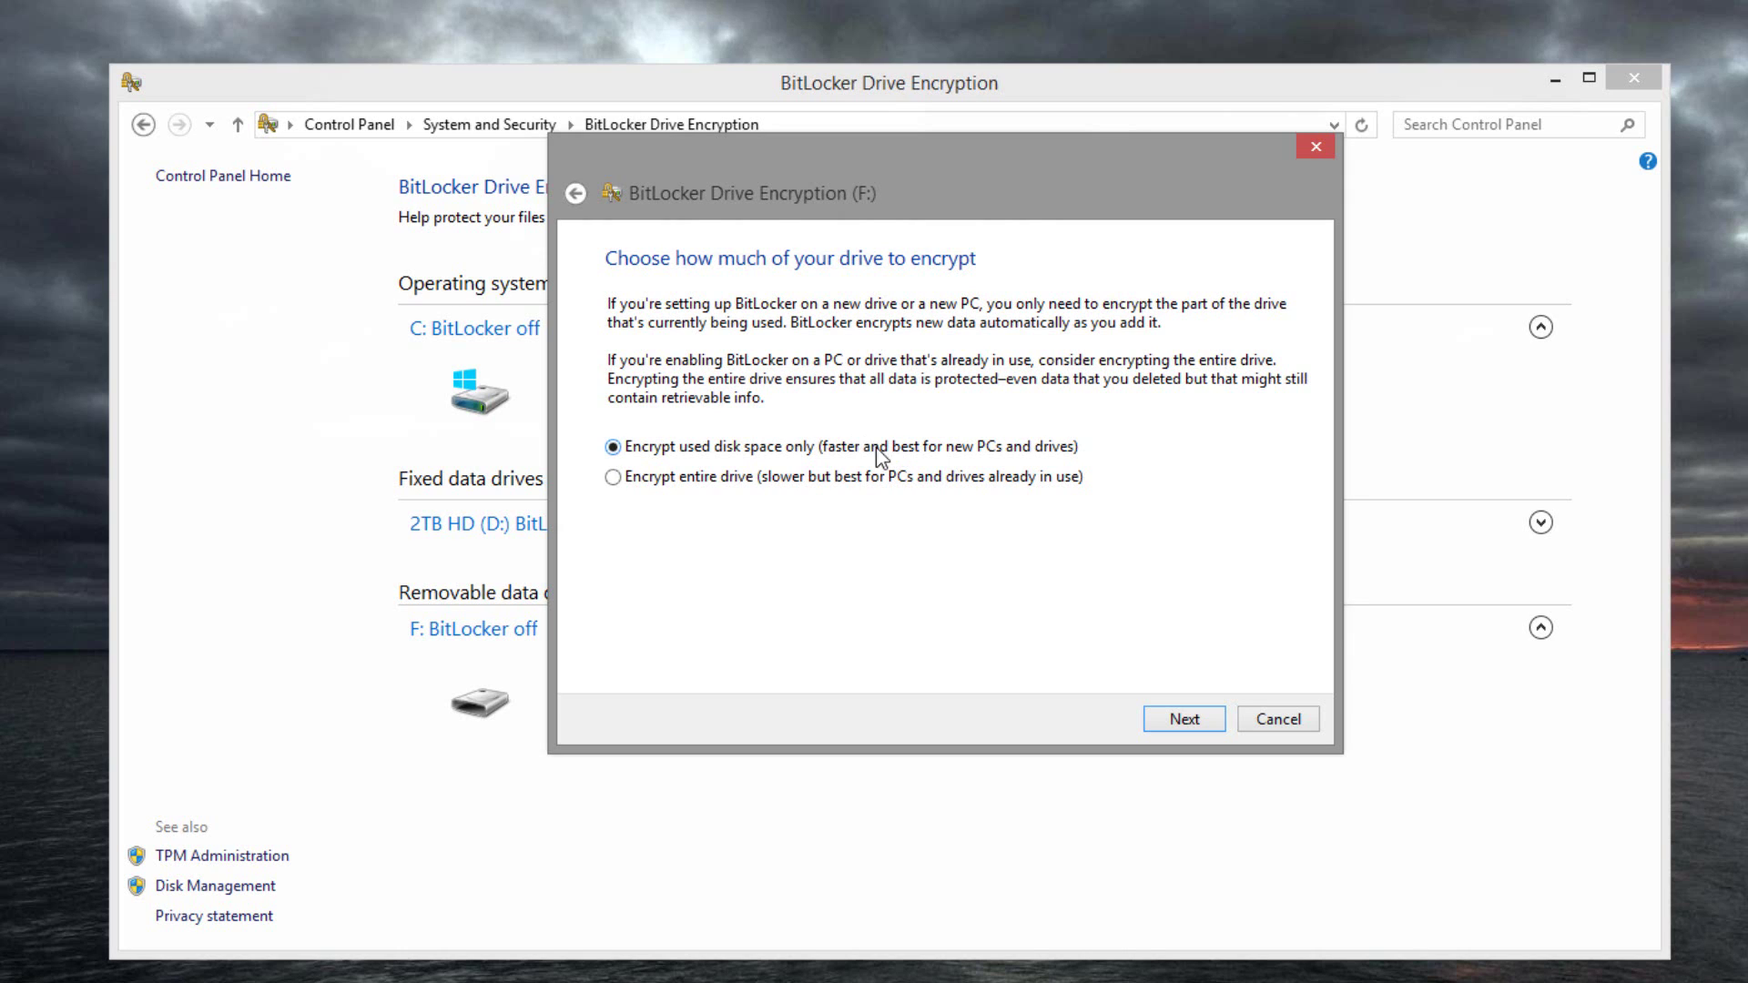
pyautogui.click(799, 485)
pyautogui.click(747, 446)
# - Start encrypting drive F: and close the completion message once it finishes
pyautogui.click(1188, 717)
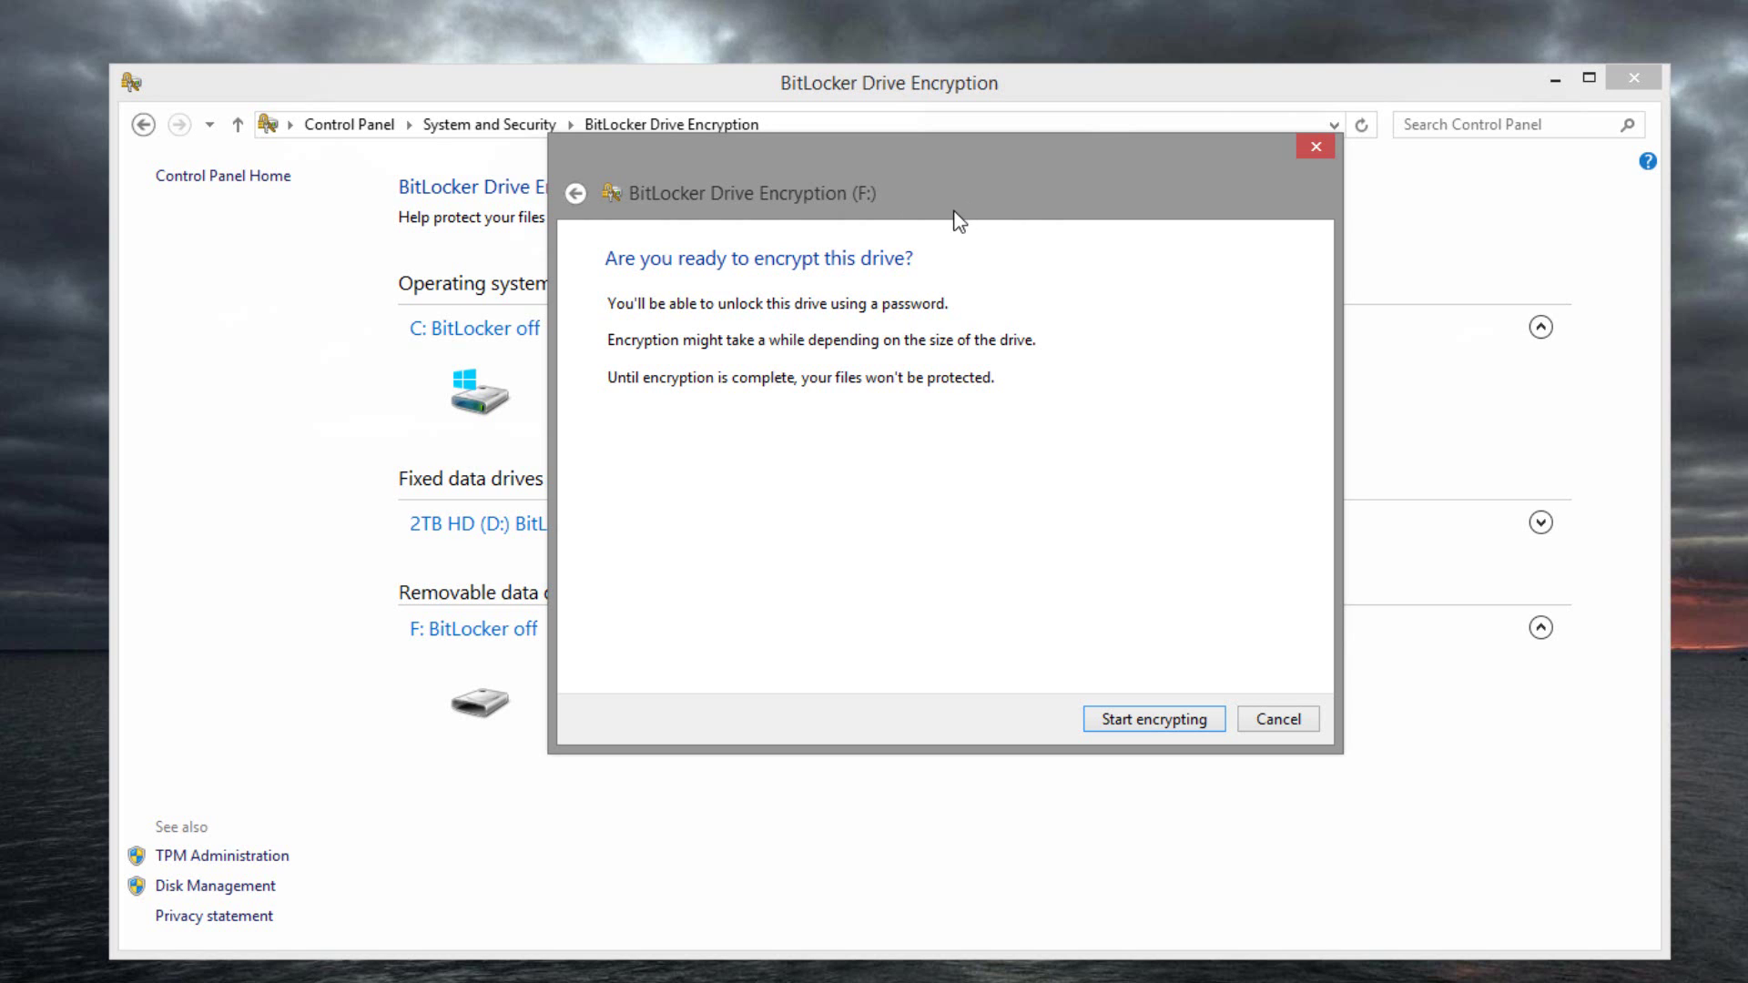
pyautogui.click(1164, 725)
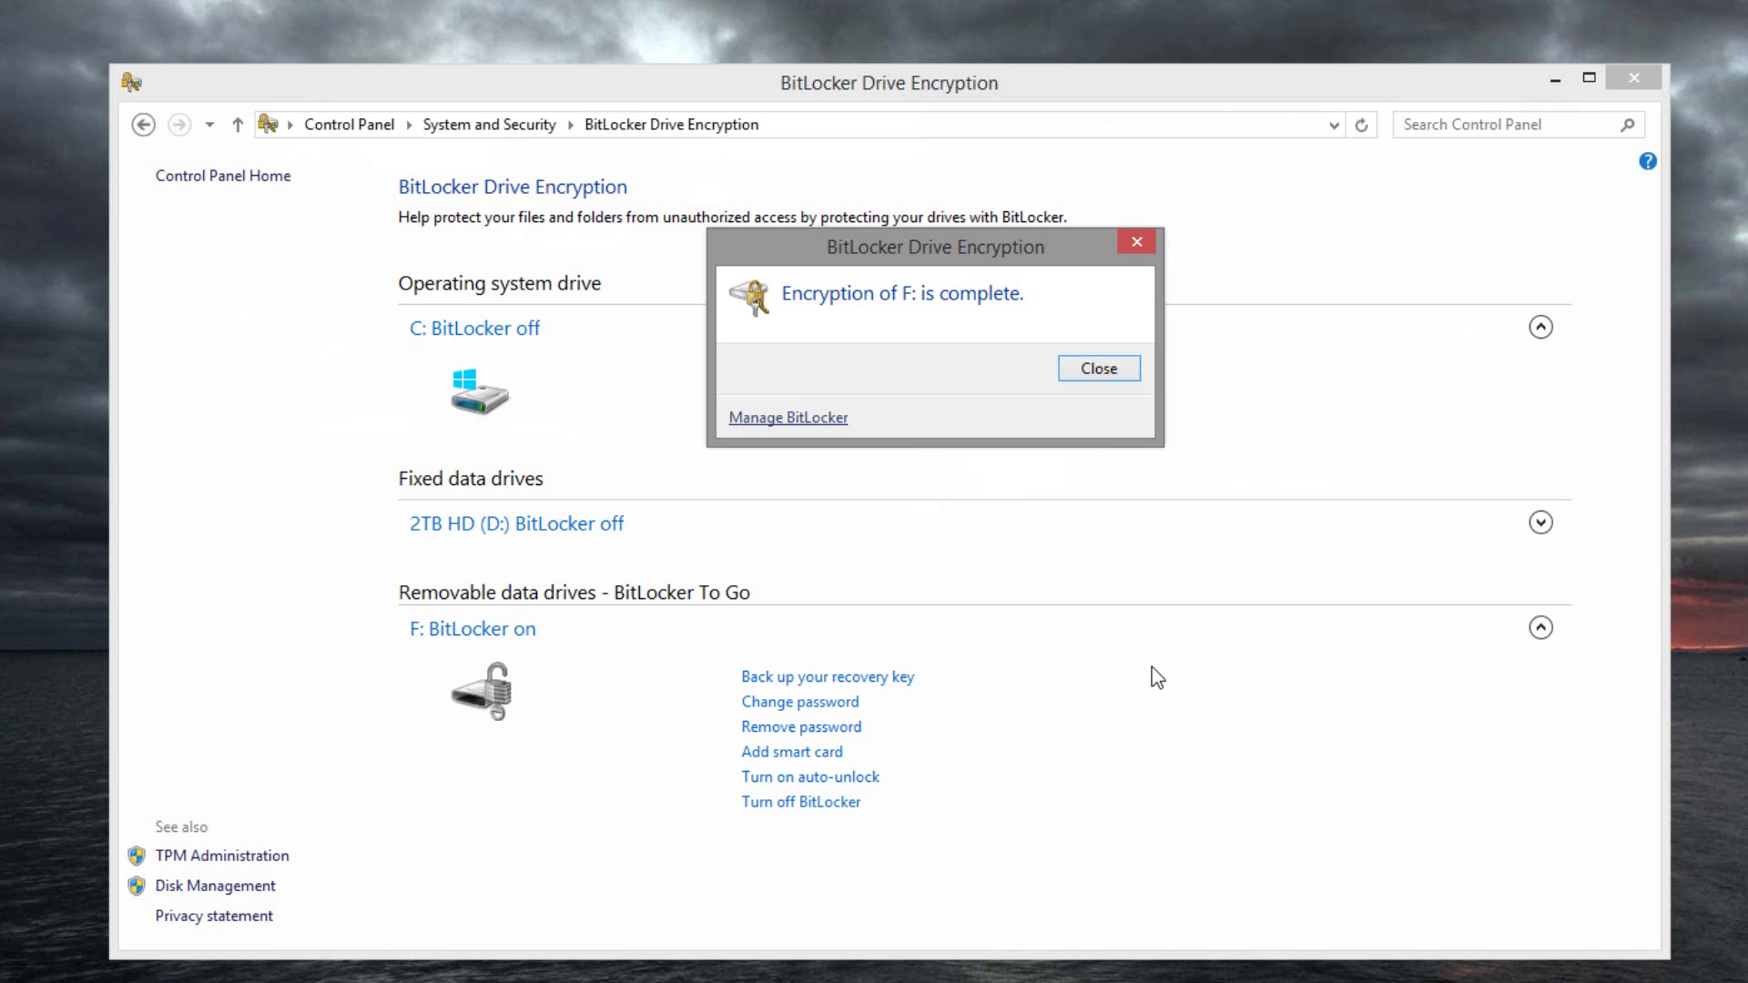
pyautogui.click(1099, 369)
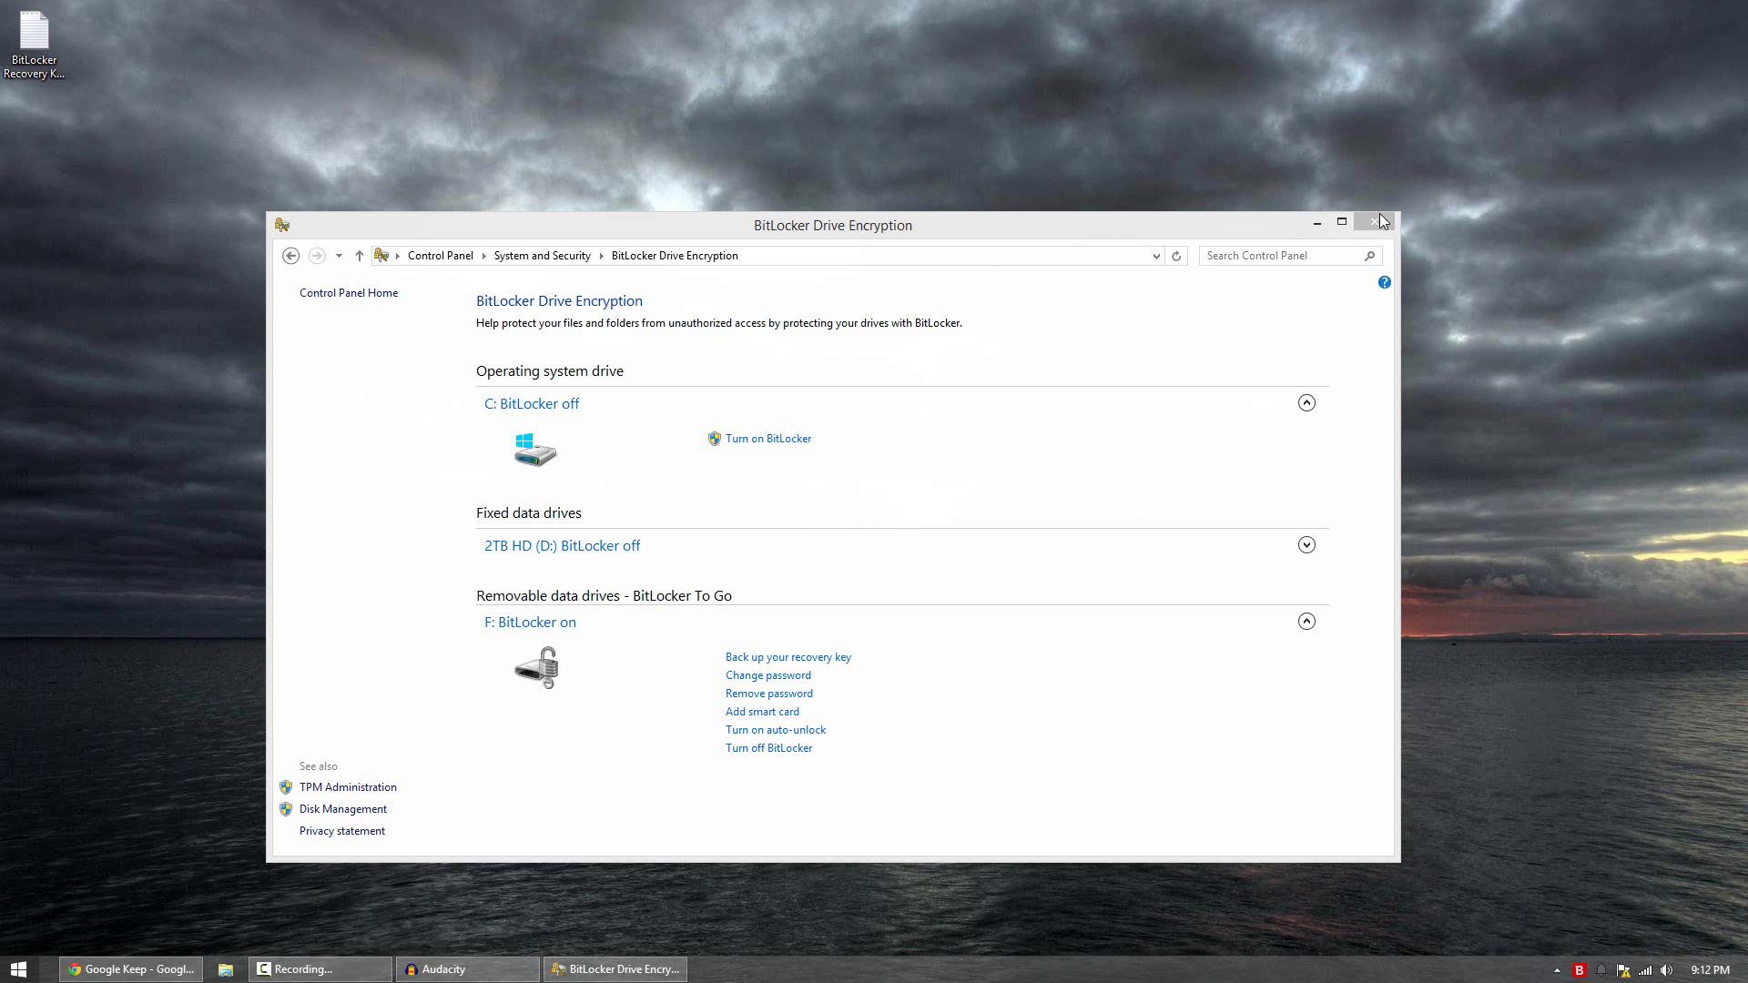
# - Close the BitLocker window and unlock F: by entering its password in the unlock prompt
pyautogui.click(1634, 78)
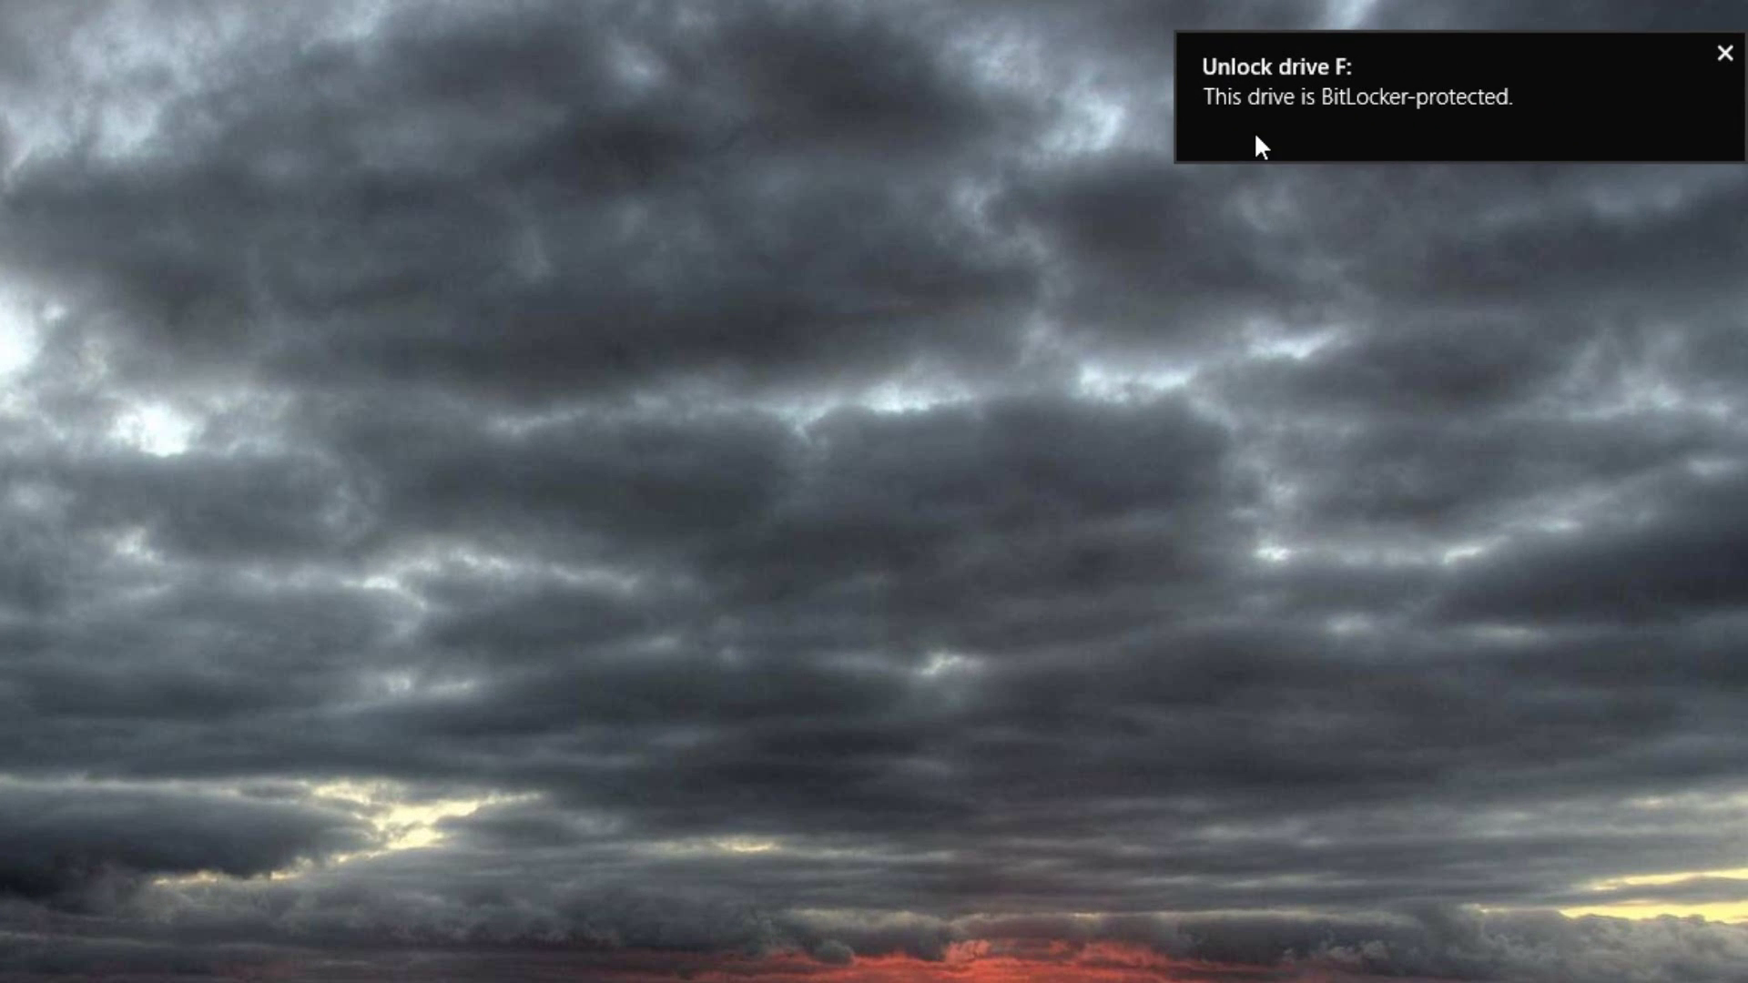
pyautogui.click(1311, 134)
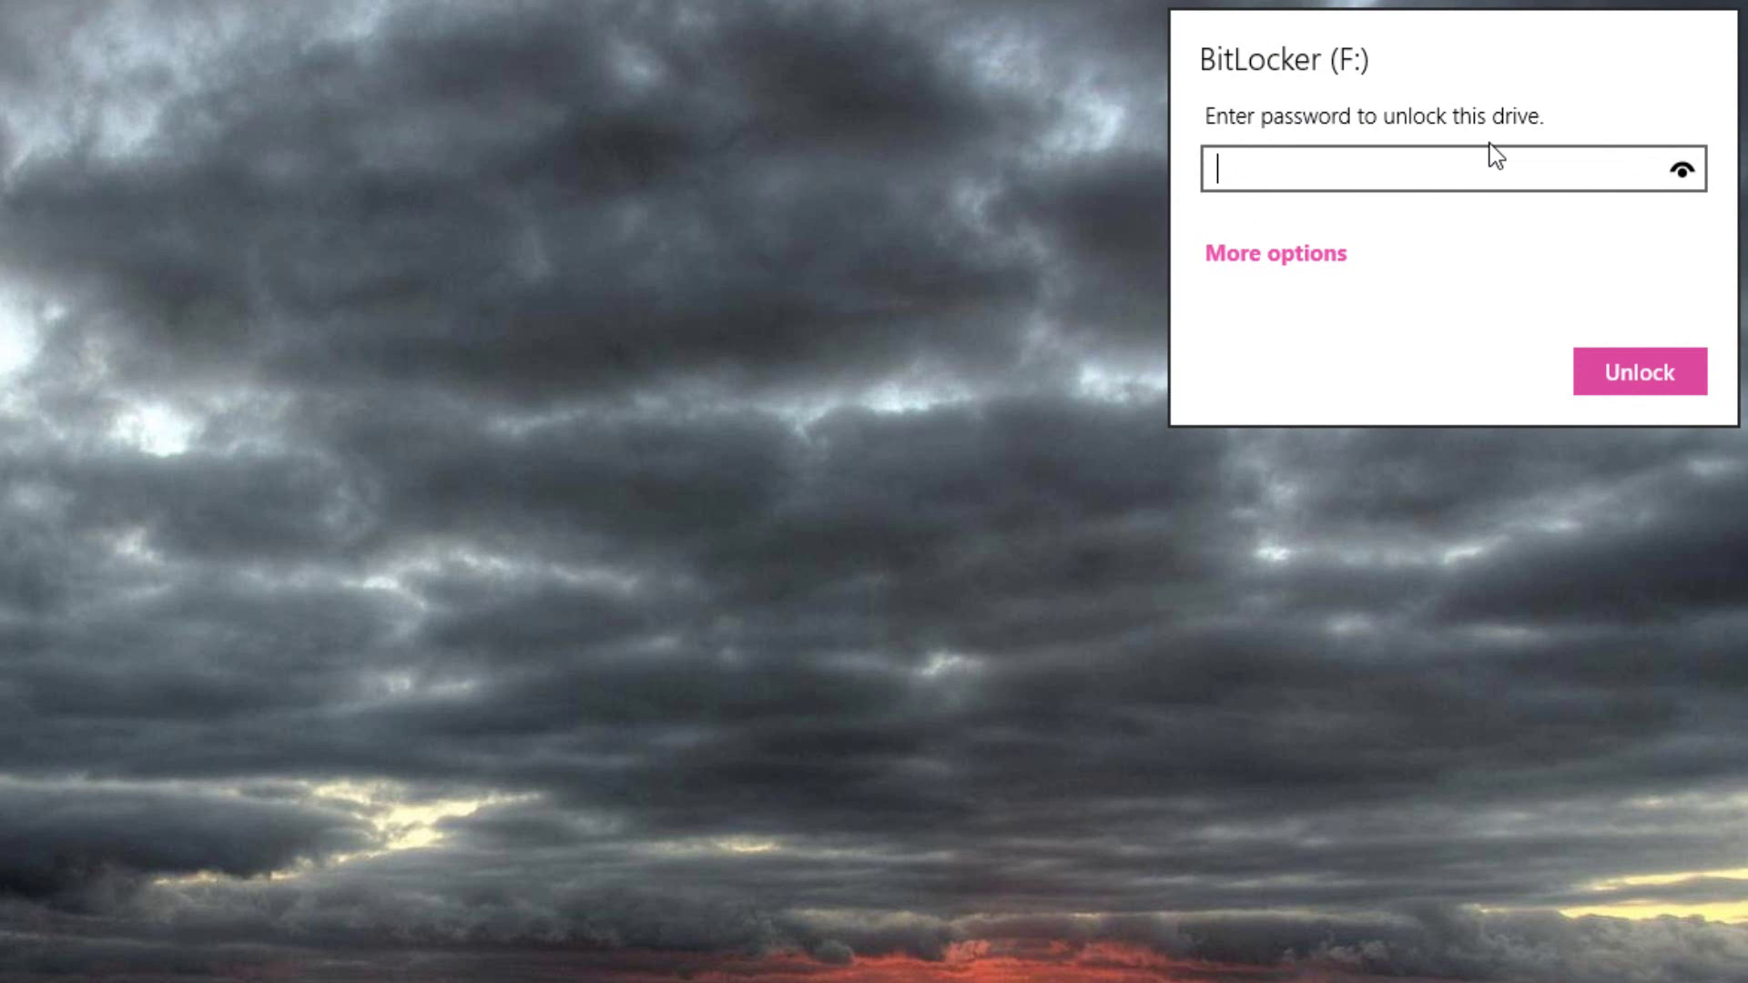
pyautogui.write('**********')
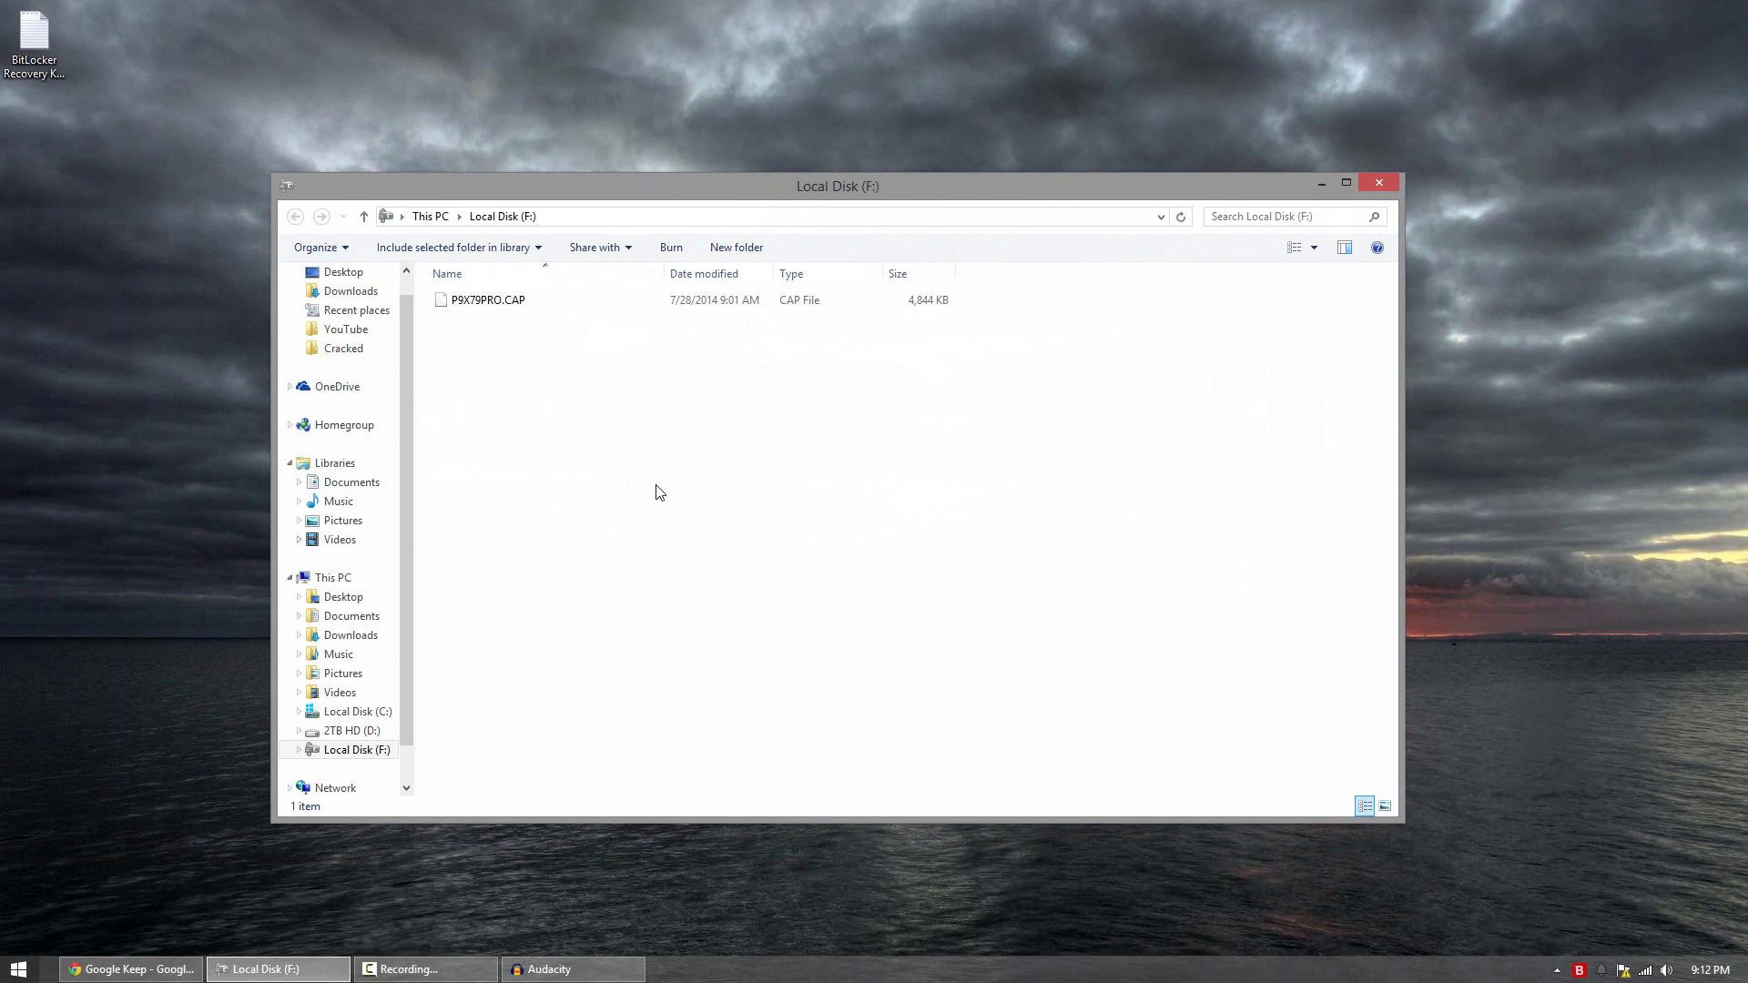
# - Copy the recovery key file from the desktop onto Local Disk (F:), then return to This PC
pyautogui.click(332, 577)
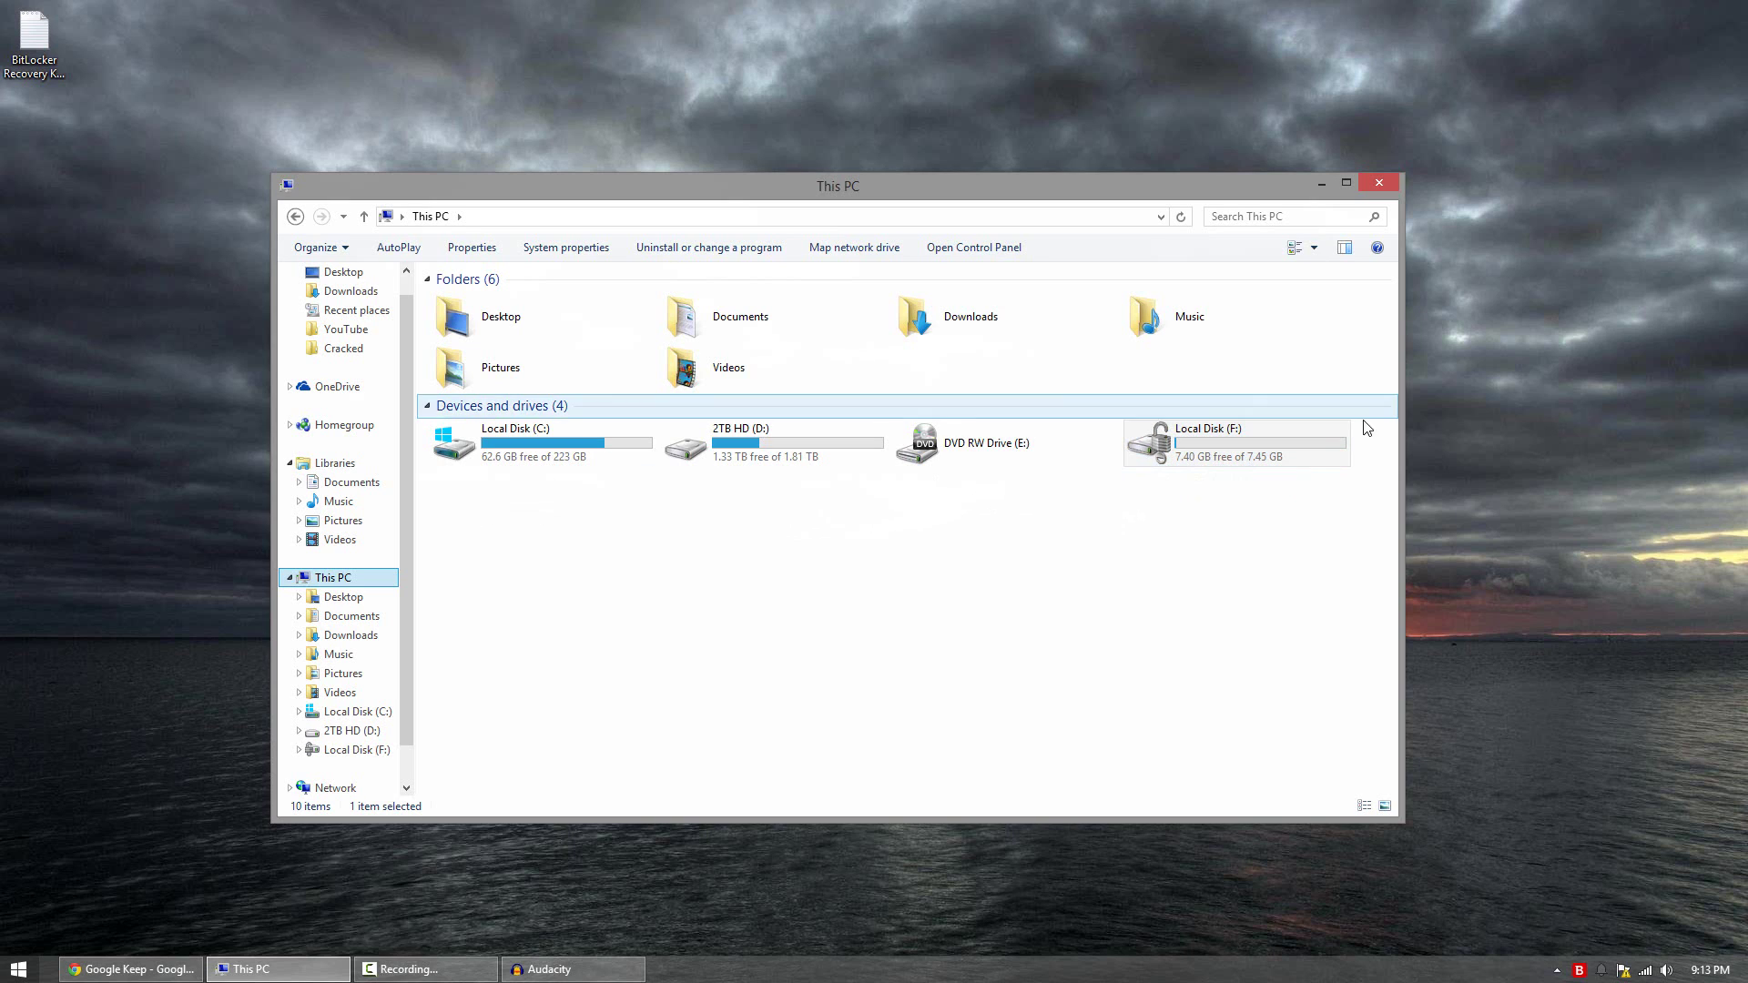
pyautogui.doubleClick(1300, 450)
pyautogui.click(68, 54)
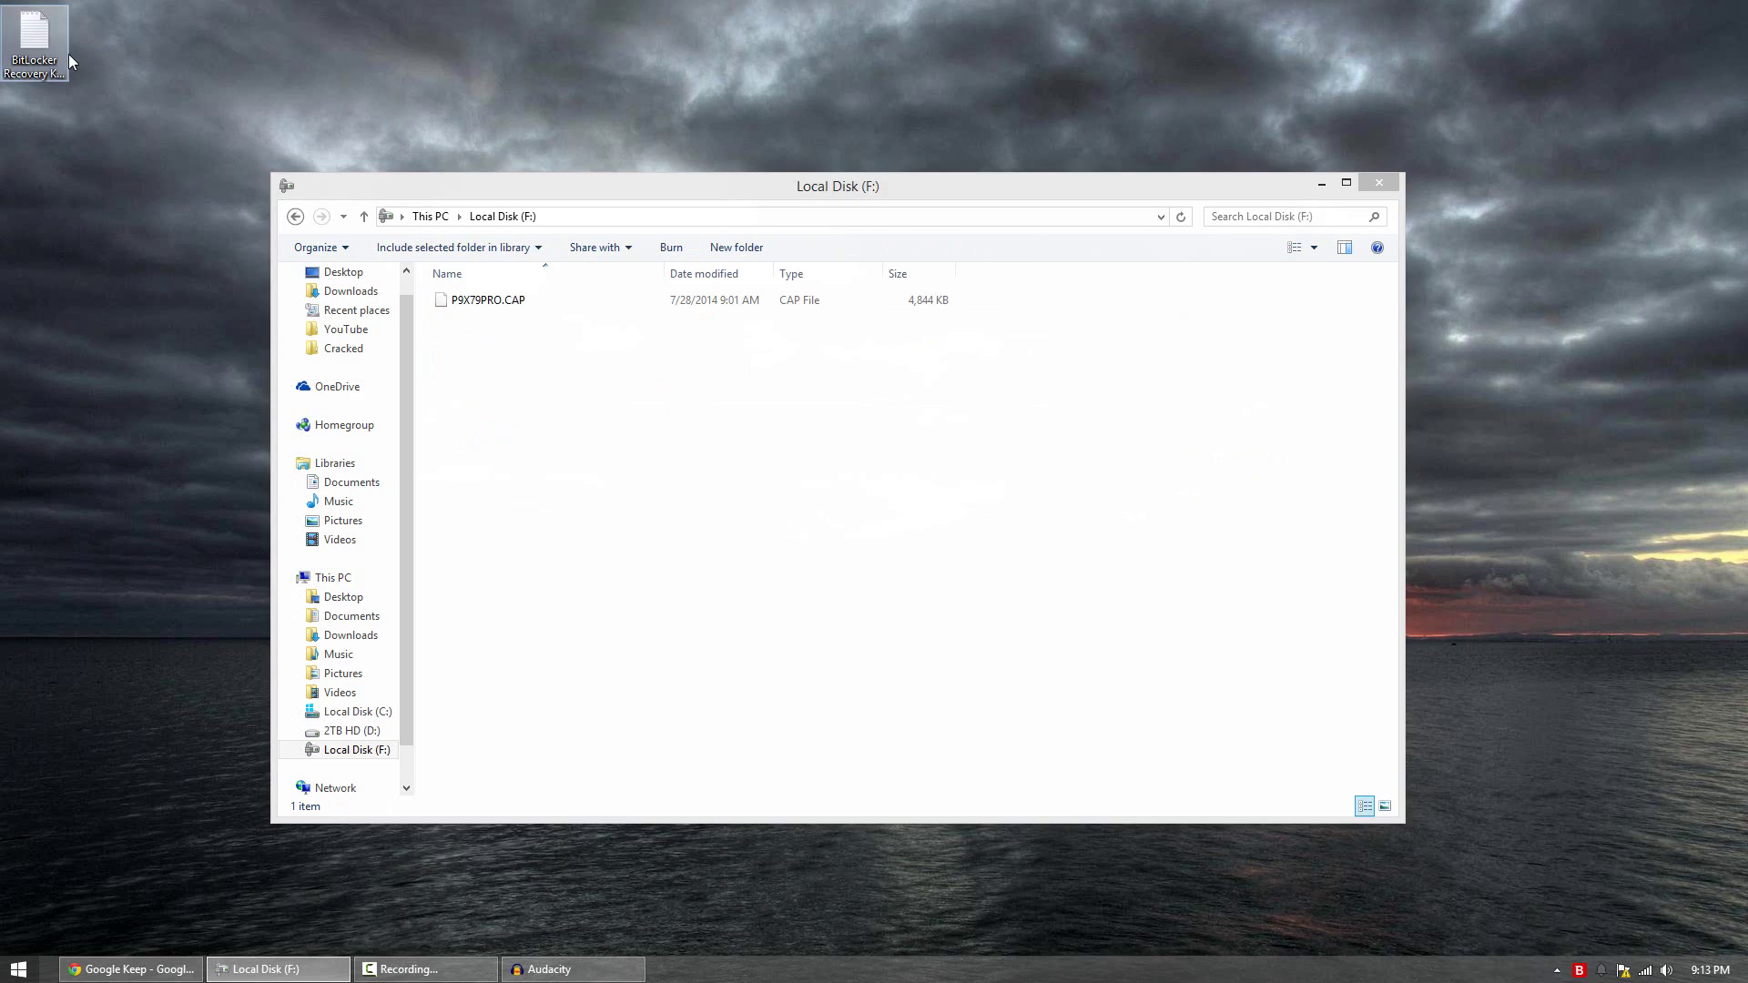
pyautogui.moveTo(69, 55); pyautogui.dragTo(550, 380)
pyautogui.click(549, 380)
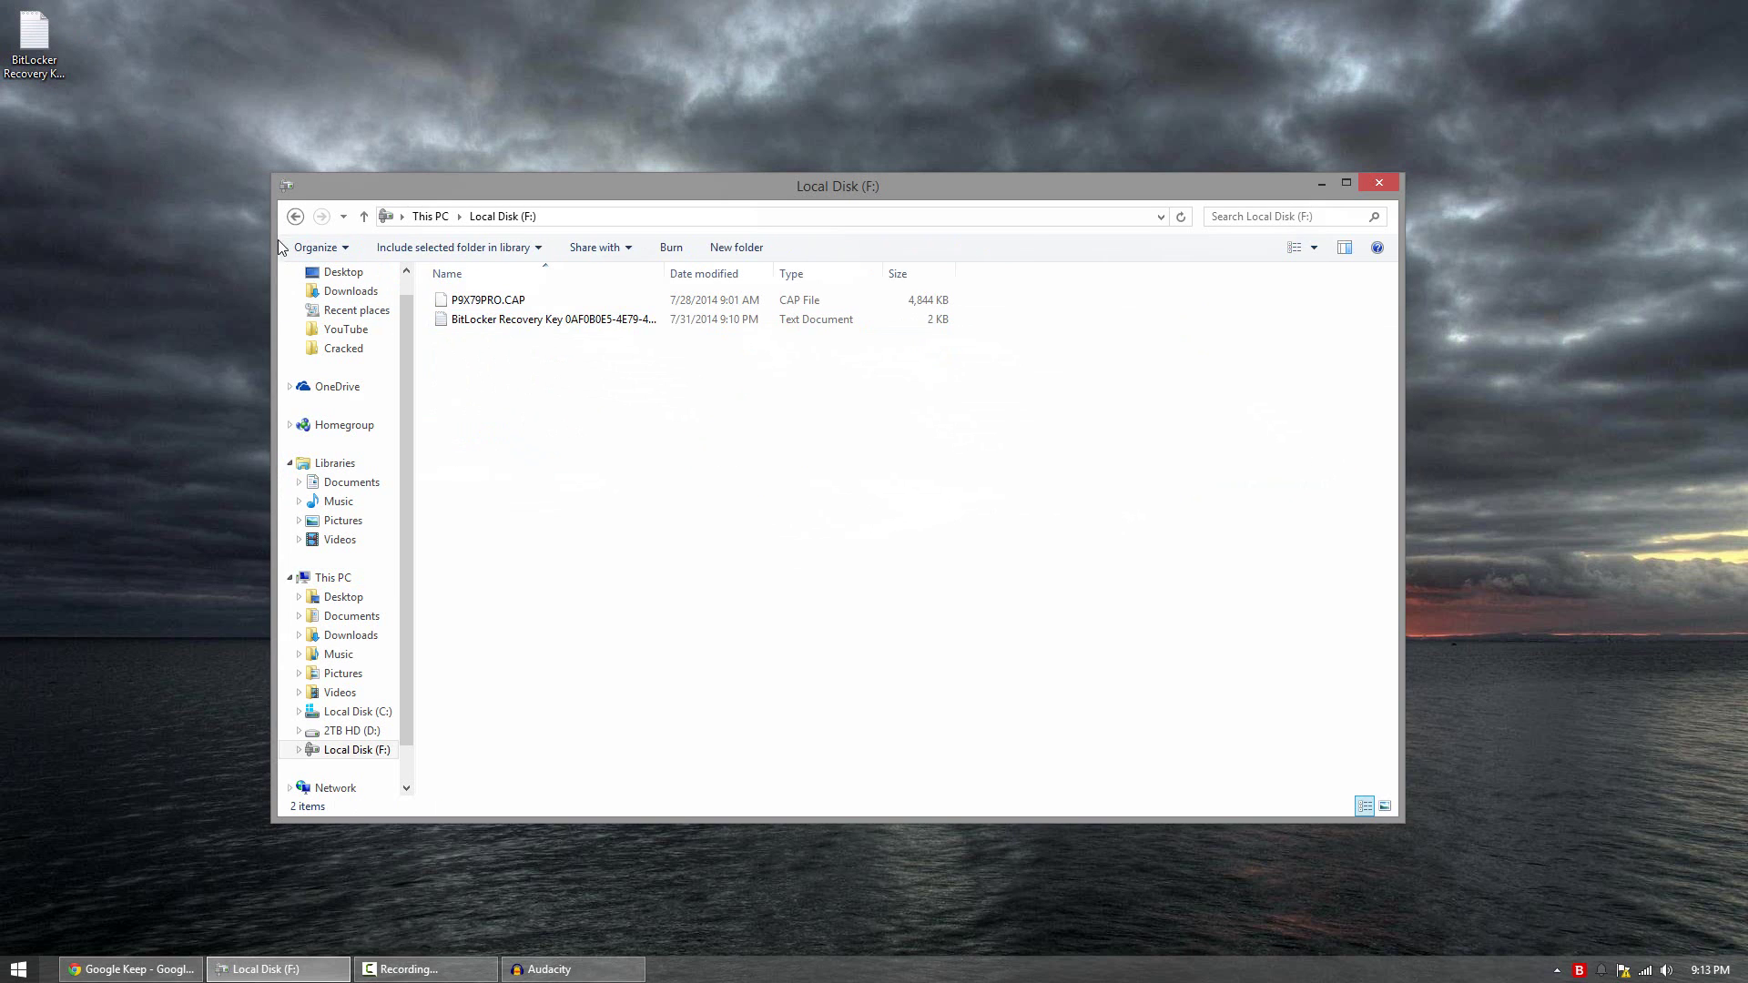
pyautogui.click(295, 216)
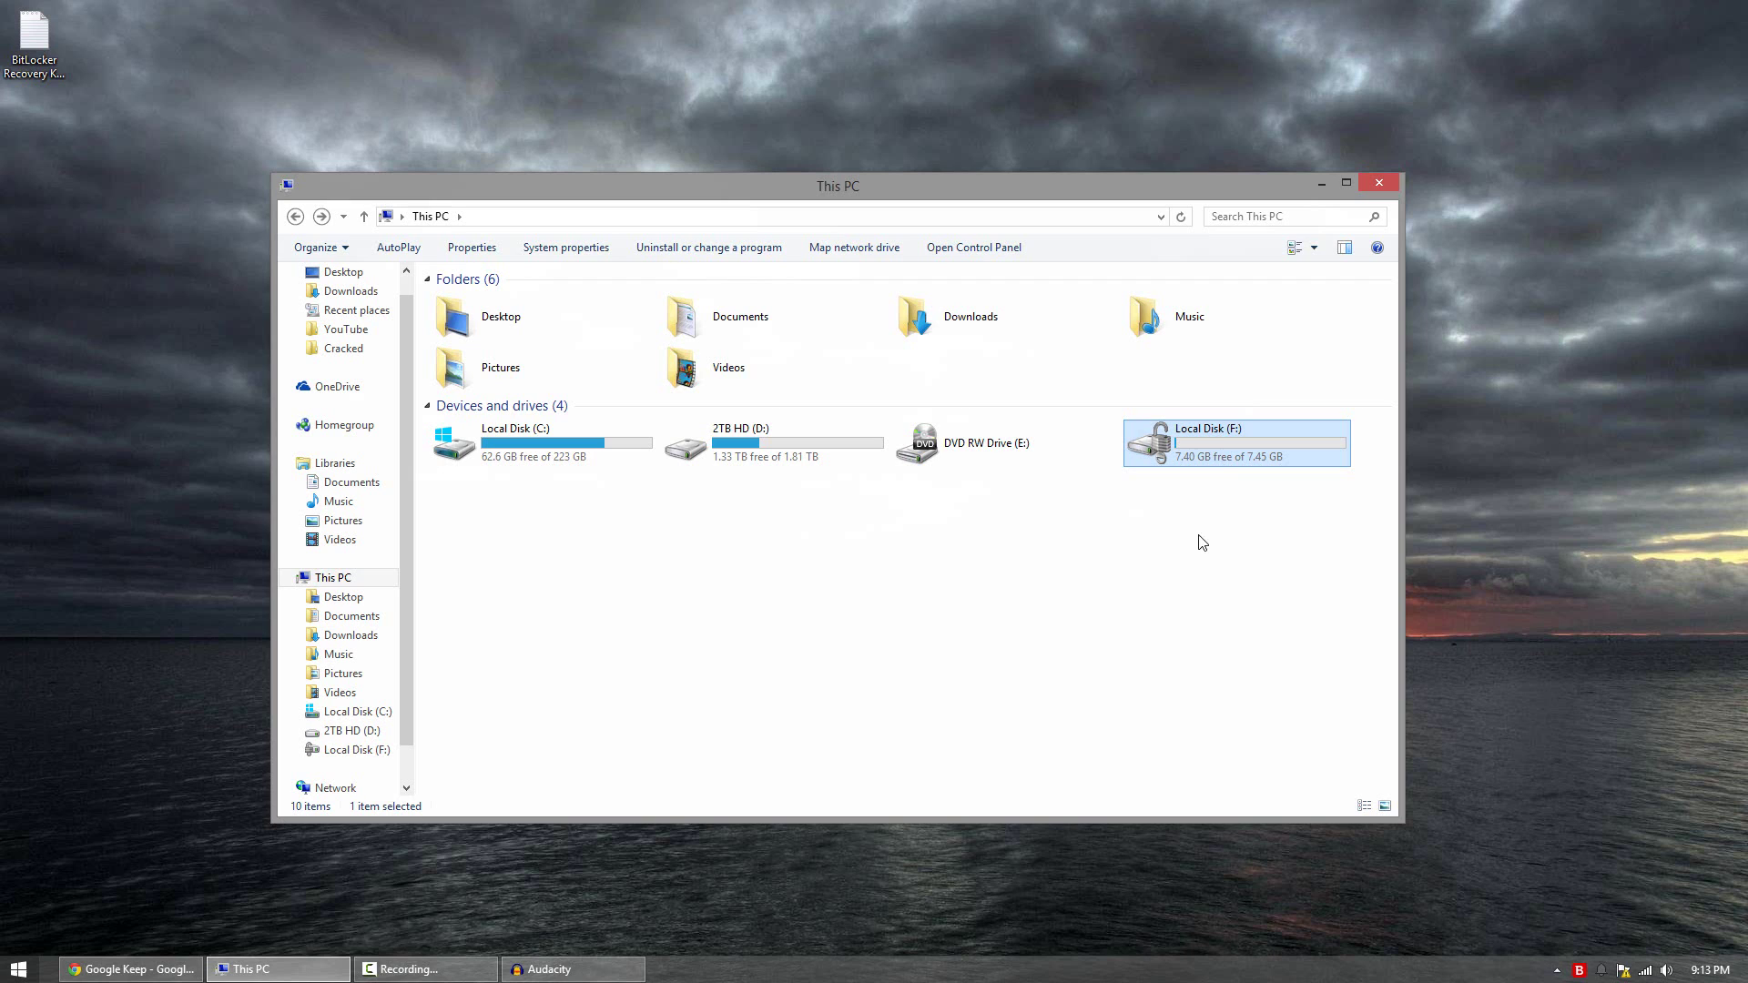
# - Open the padlocked Local Disk (F:) in This PC so it asks for its BitLocker password
pyautogui.rightClick(1220, 440)
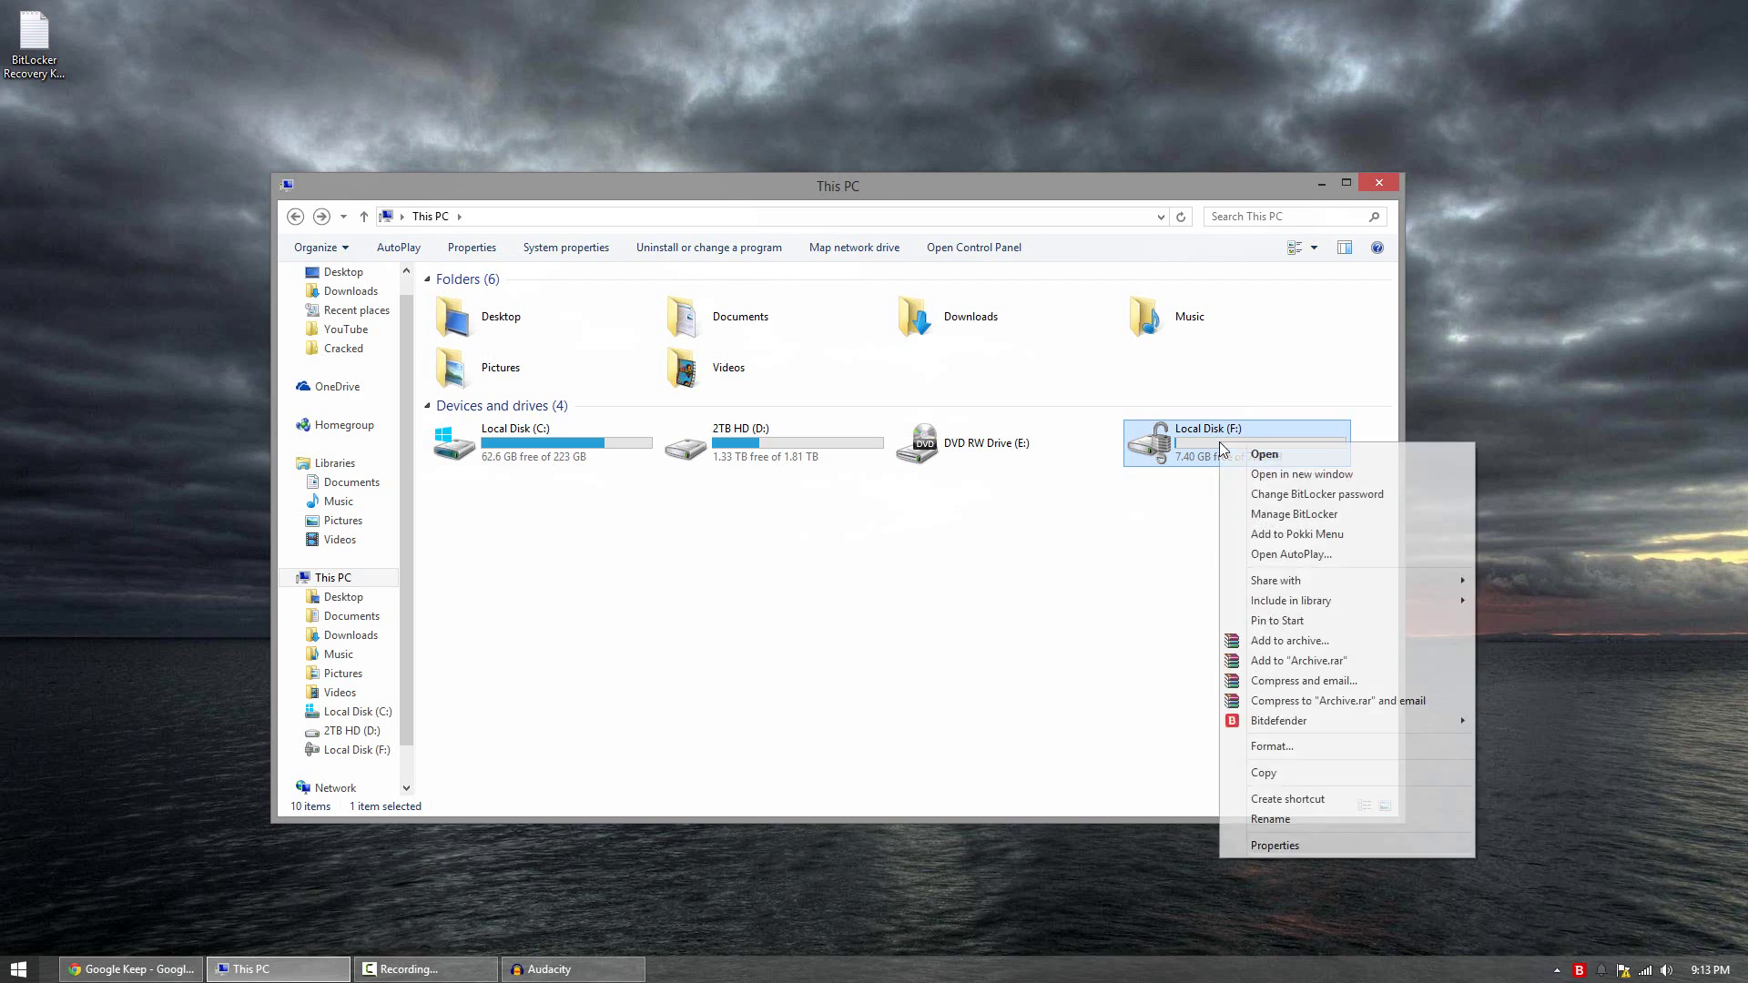
pyautogui.click(1100, 612)
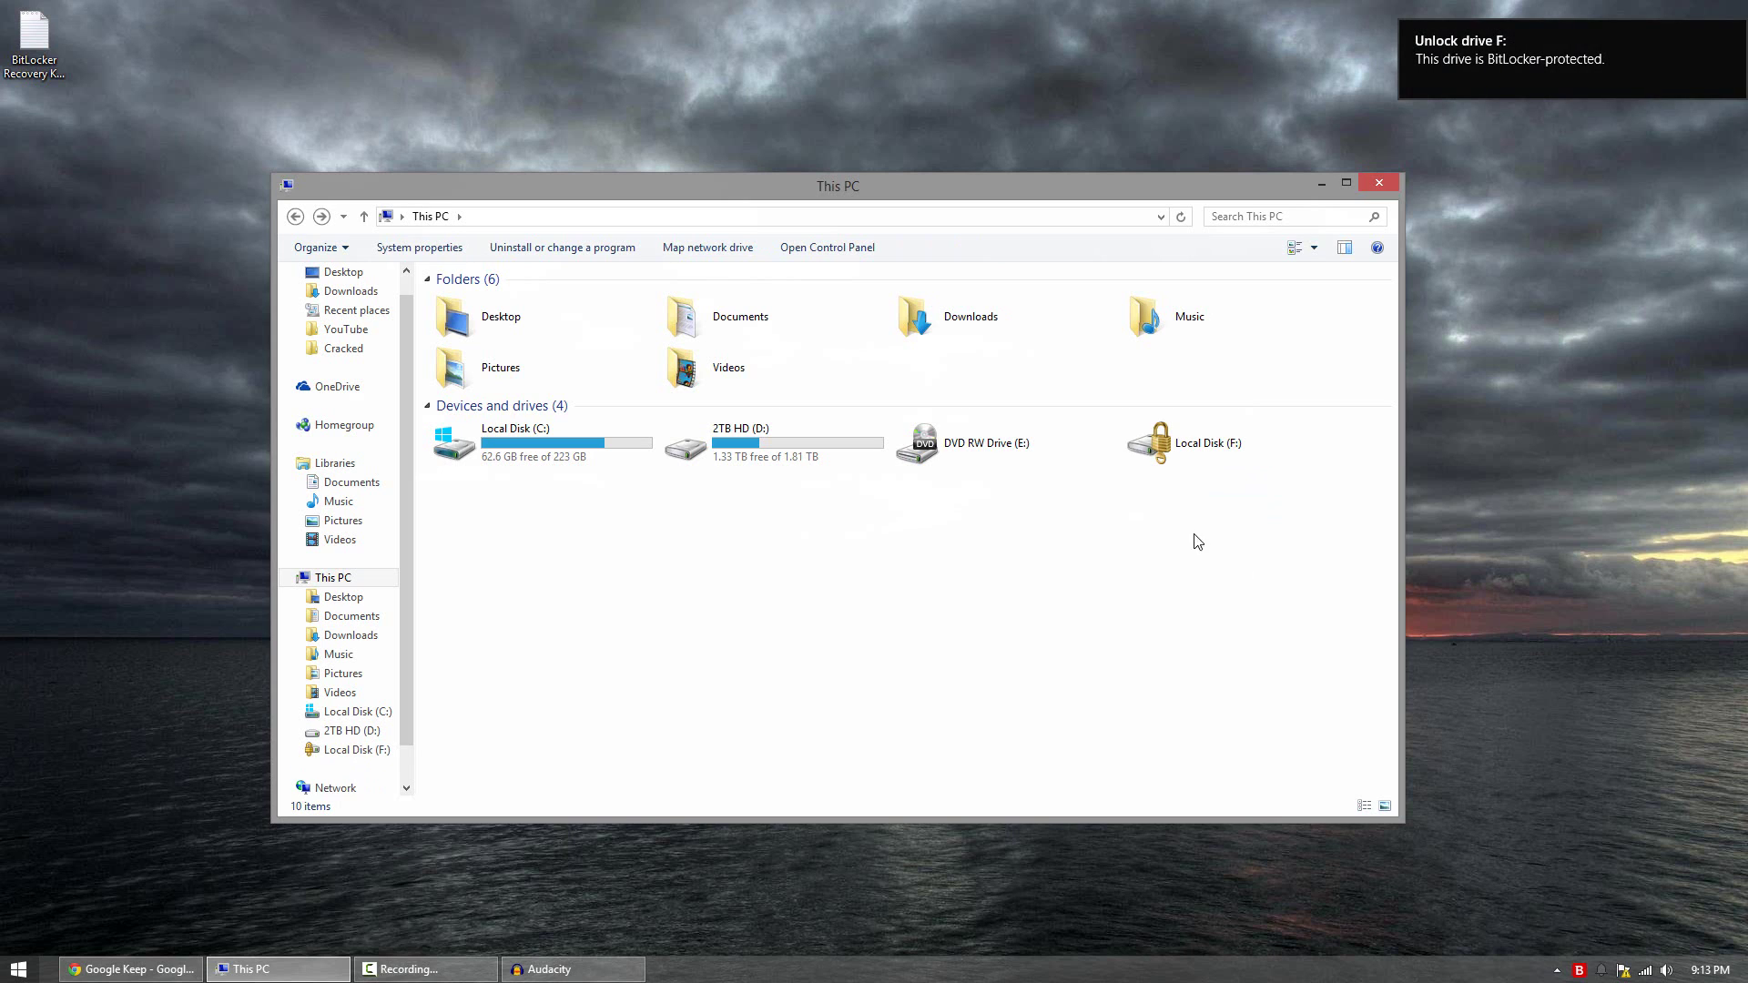
pyautogui.click(1186, 427)
pyautogui.doubleClick(1188, 454)
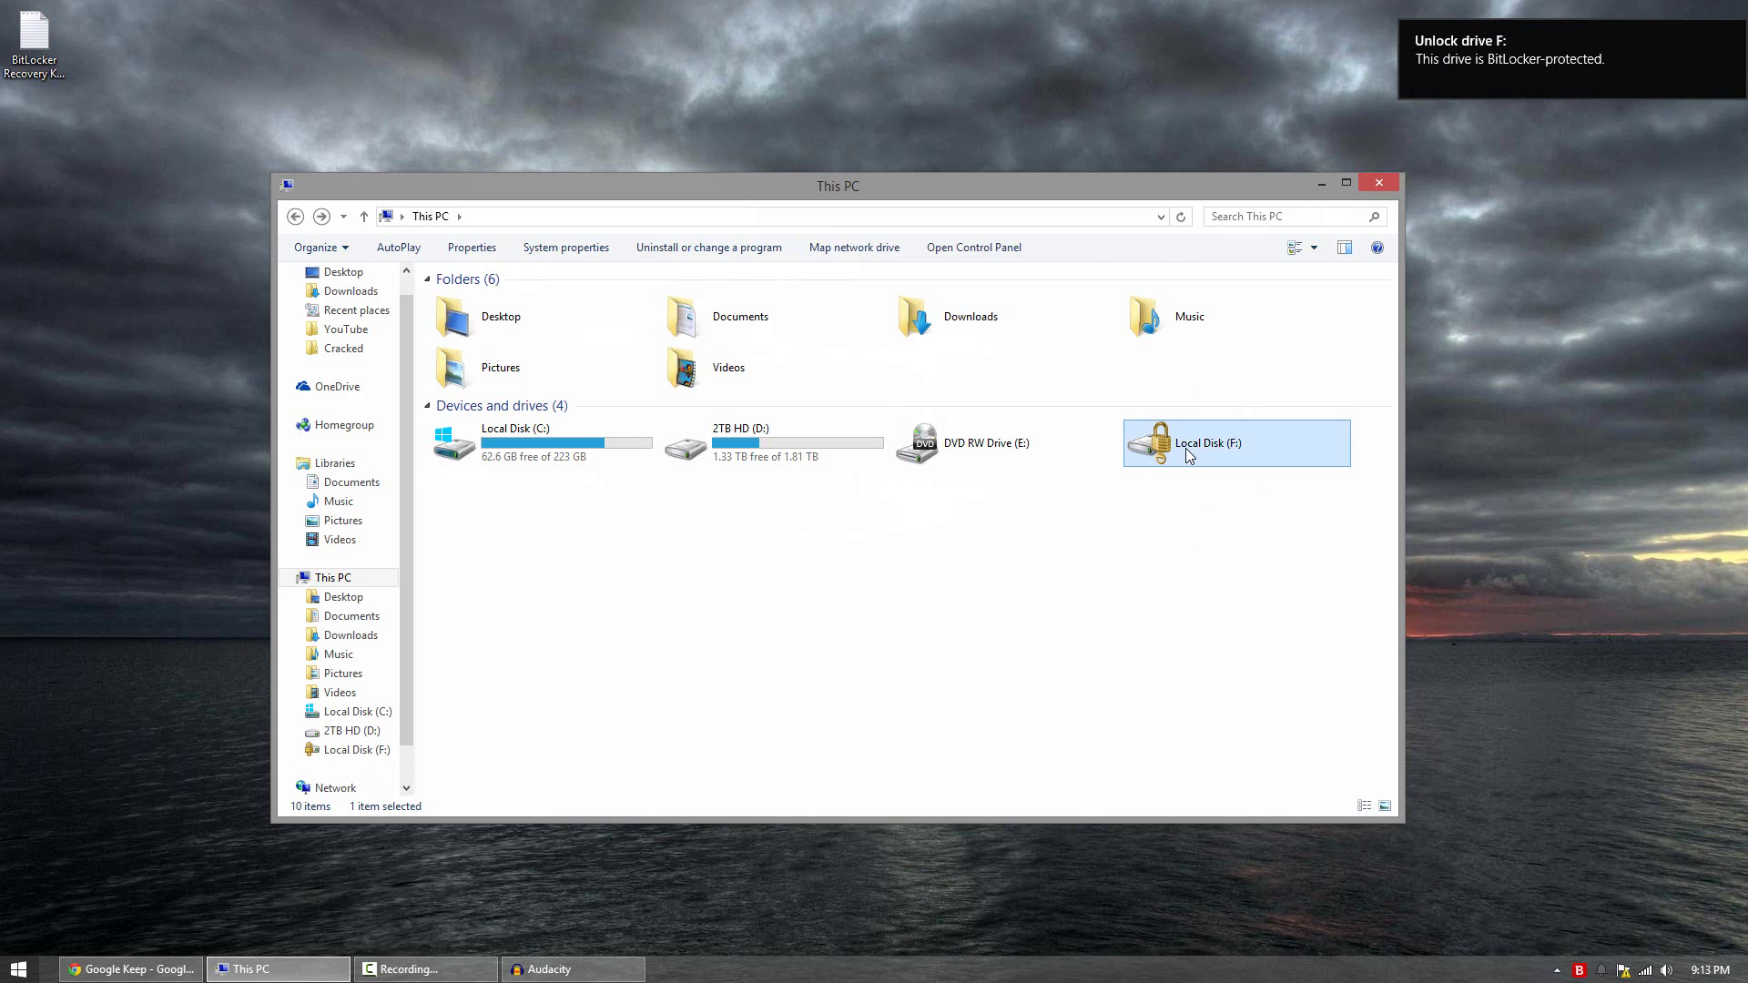
pyautogui.click(1209, 491)
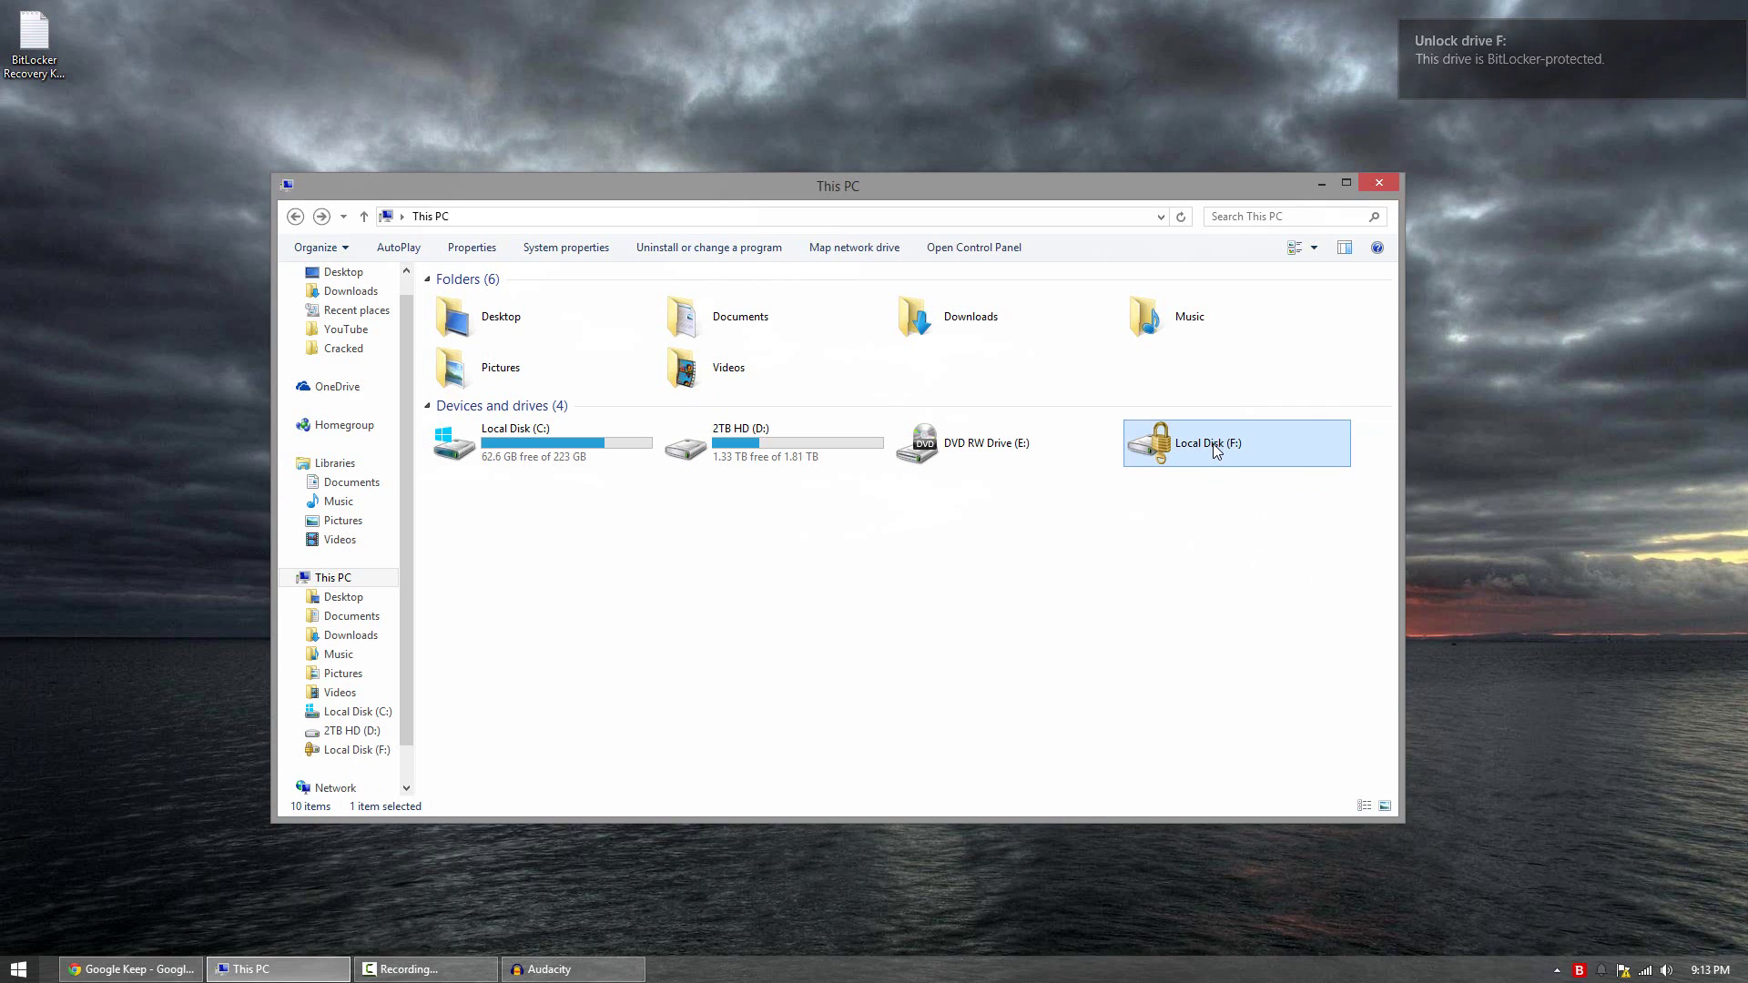
pyautogui.click(1511, 55)
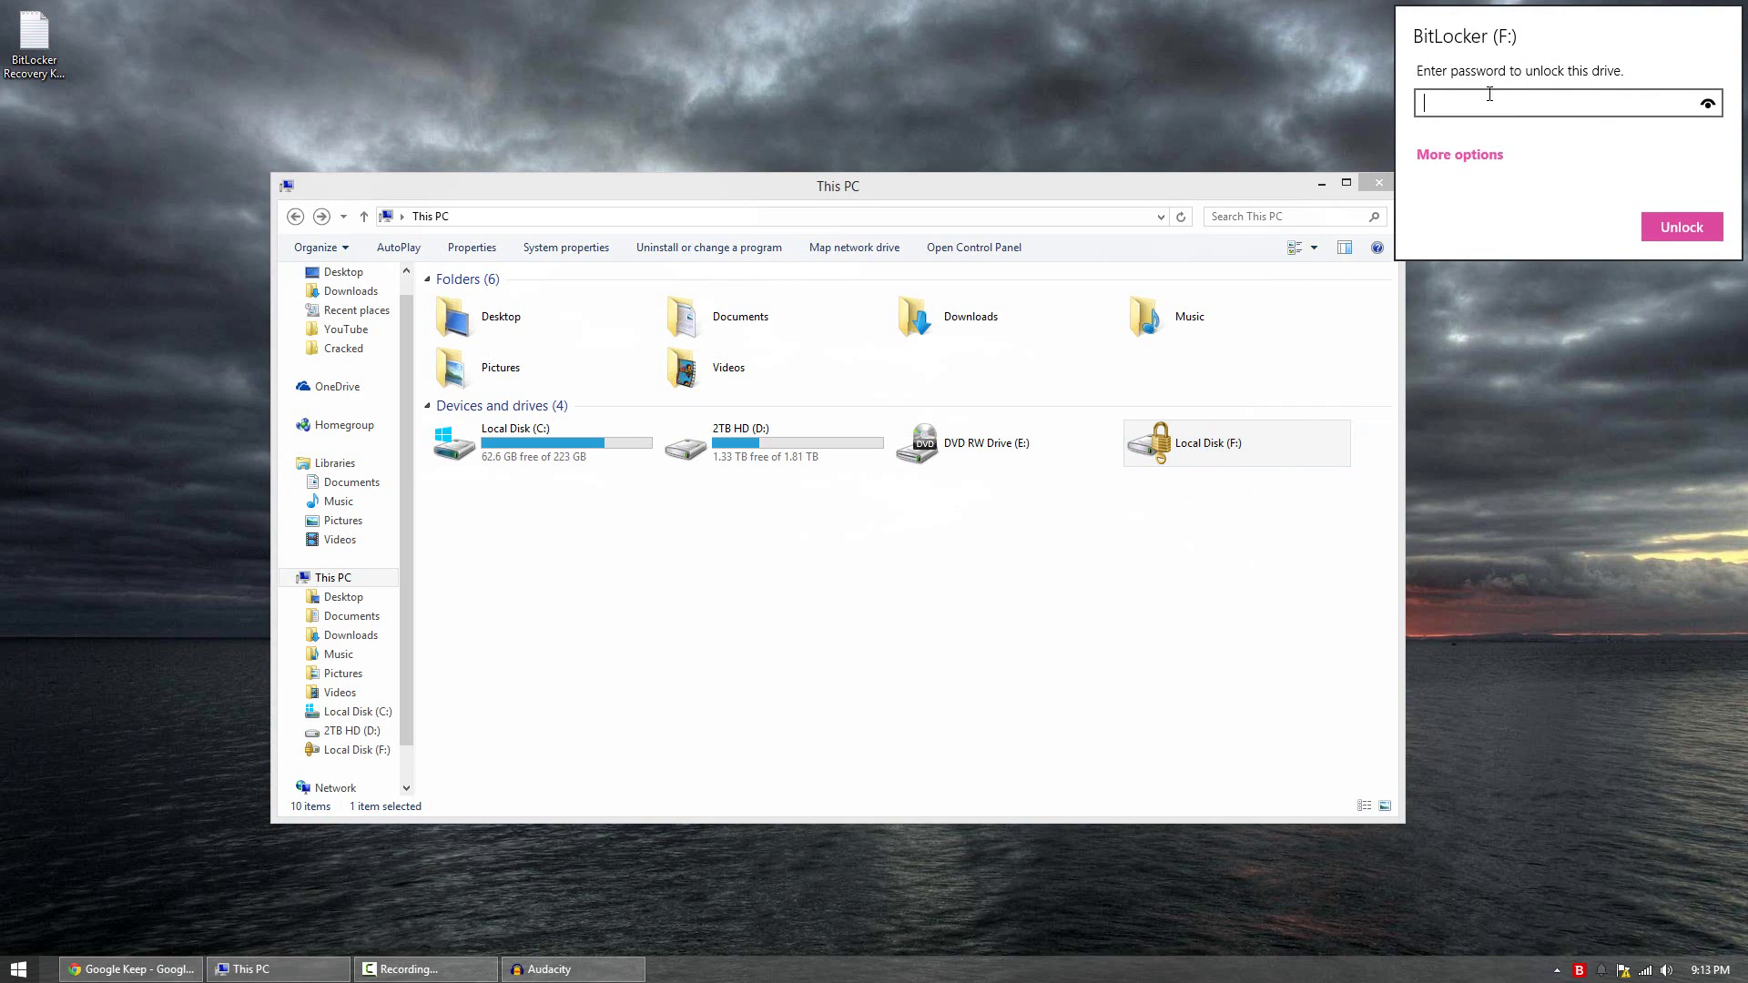
pyautogui.click(1216, 427)
pyautogui.doubleClick(1218, 430)
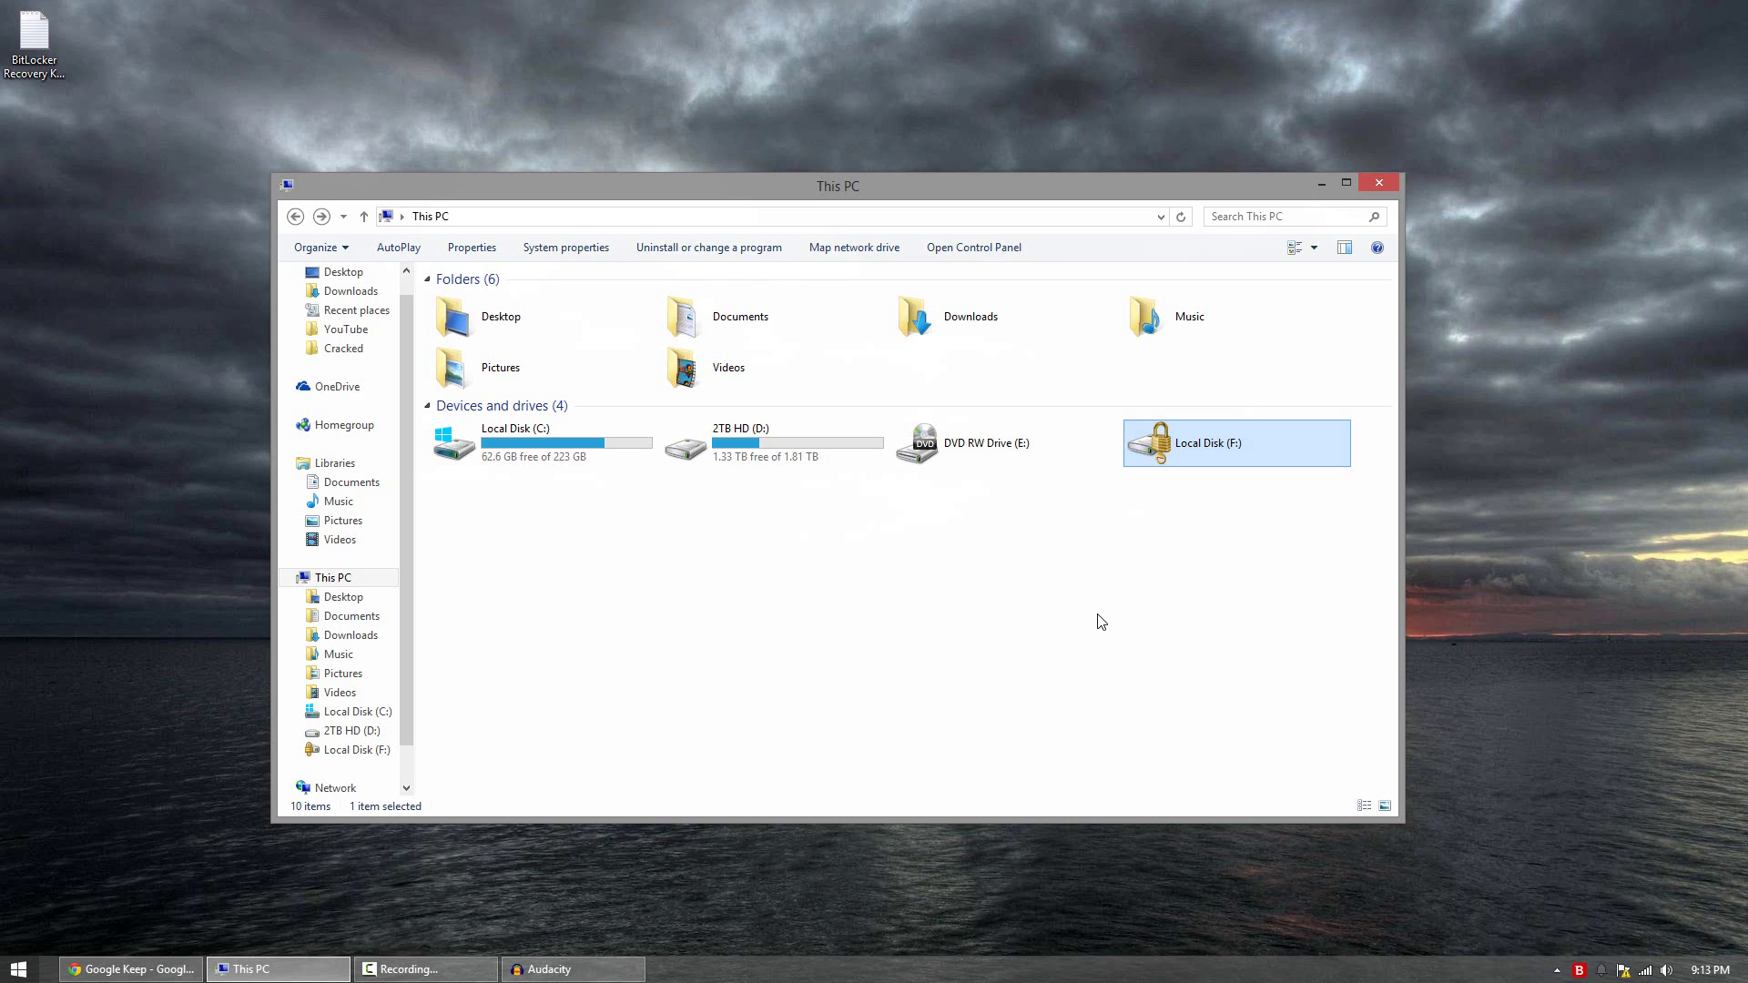
# - Unlock Local Disk (F:) with its password, then close the drive's window
pyautogui.doubleClick(1210, 455)
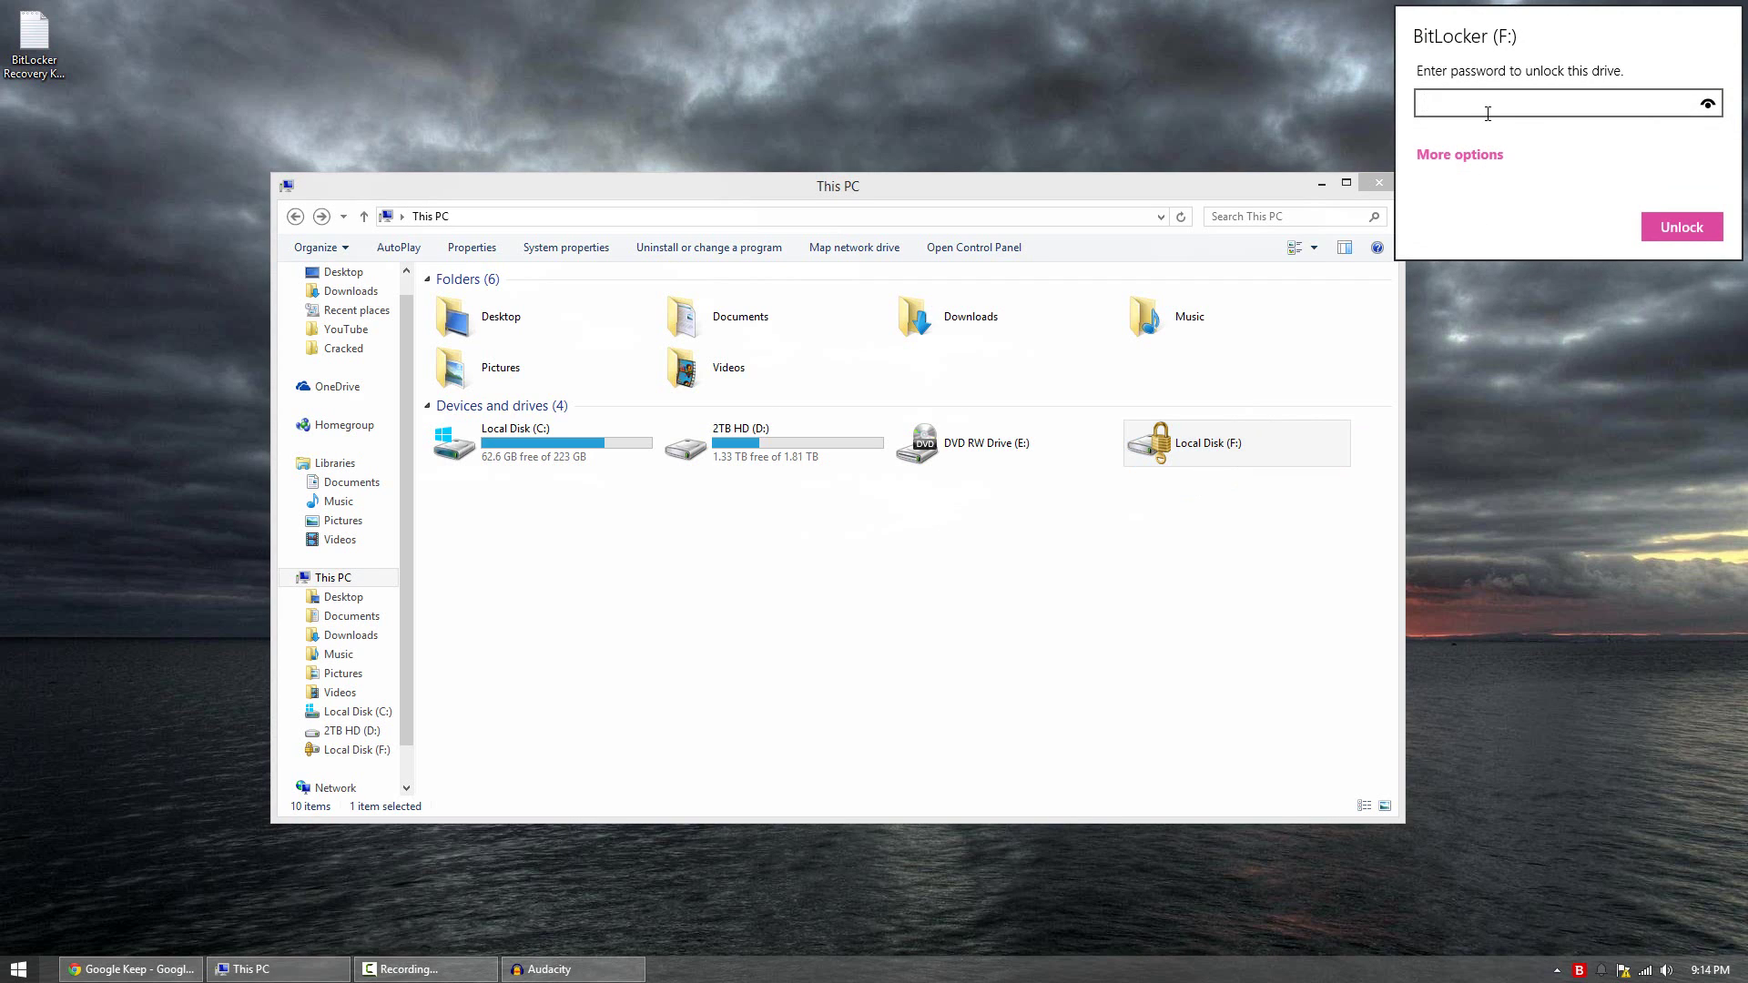
pyautogui.write('•••••••••')
pyautogui.press('Return')
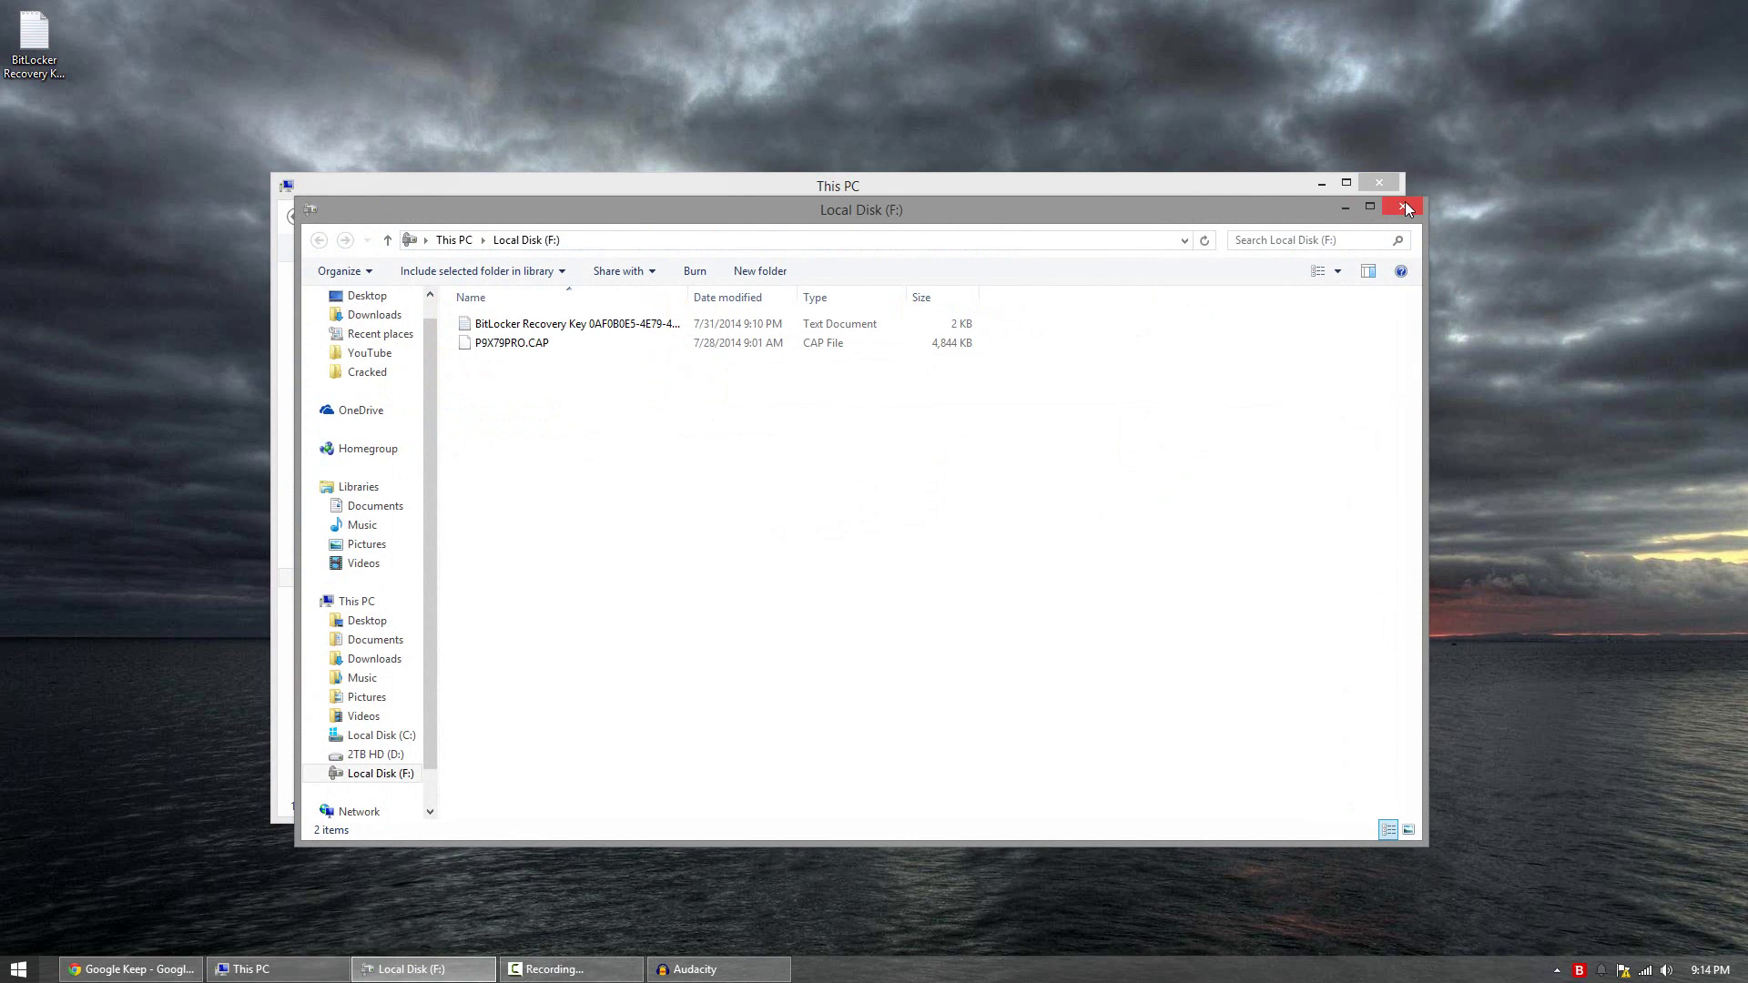
pyautogui.click(1398, 206)
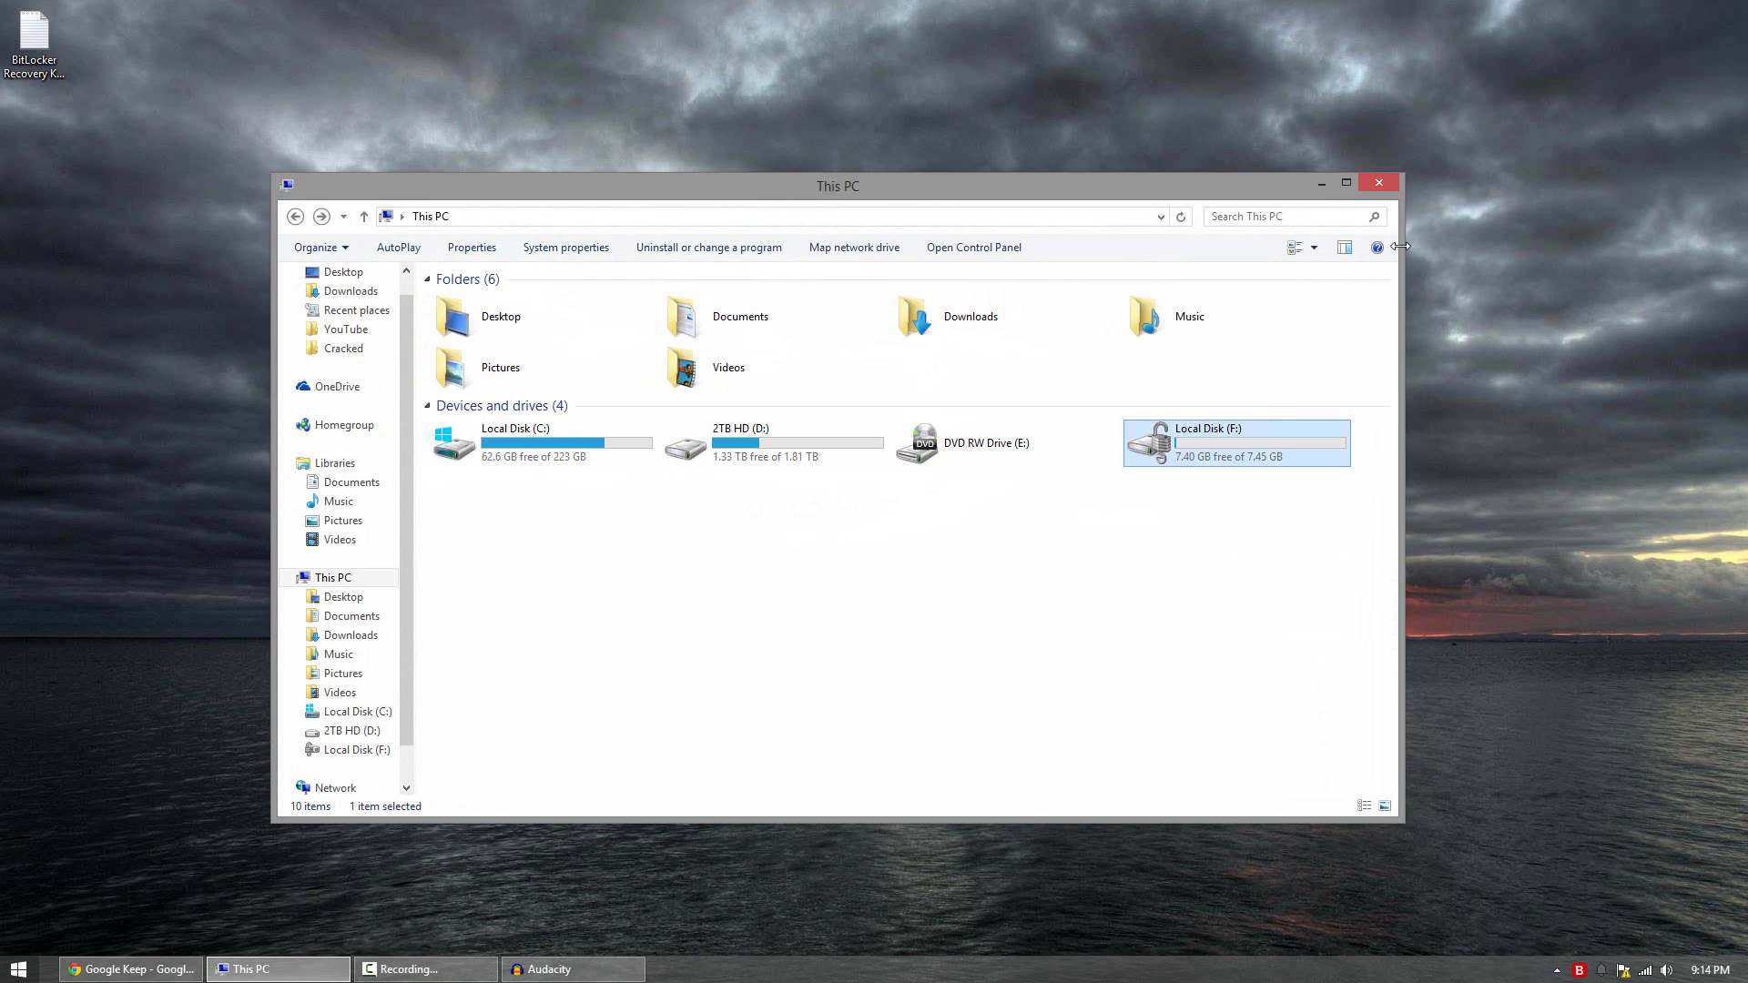
pyautogui.rightClick(1238, 443)
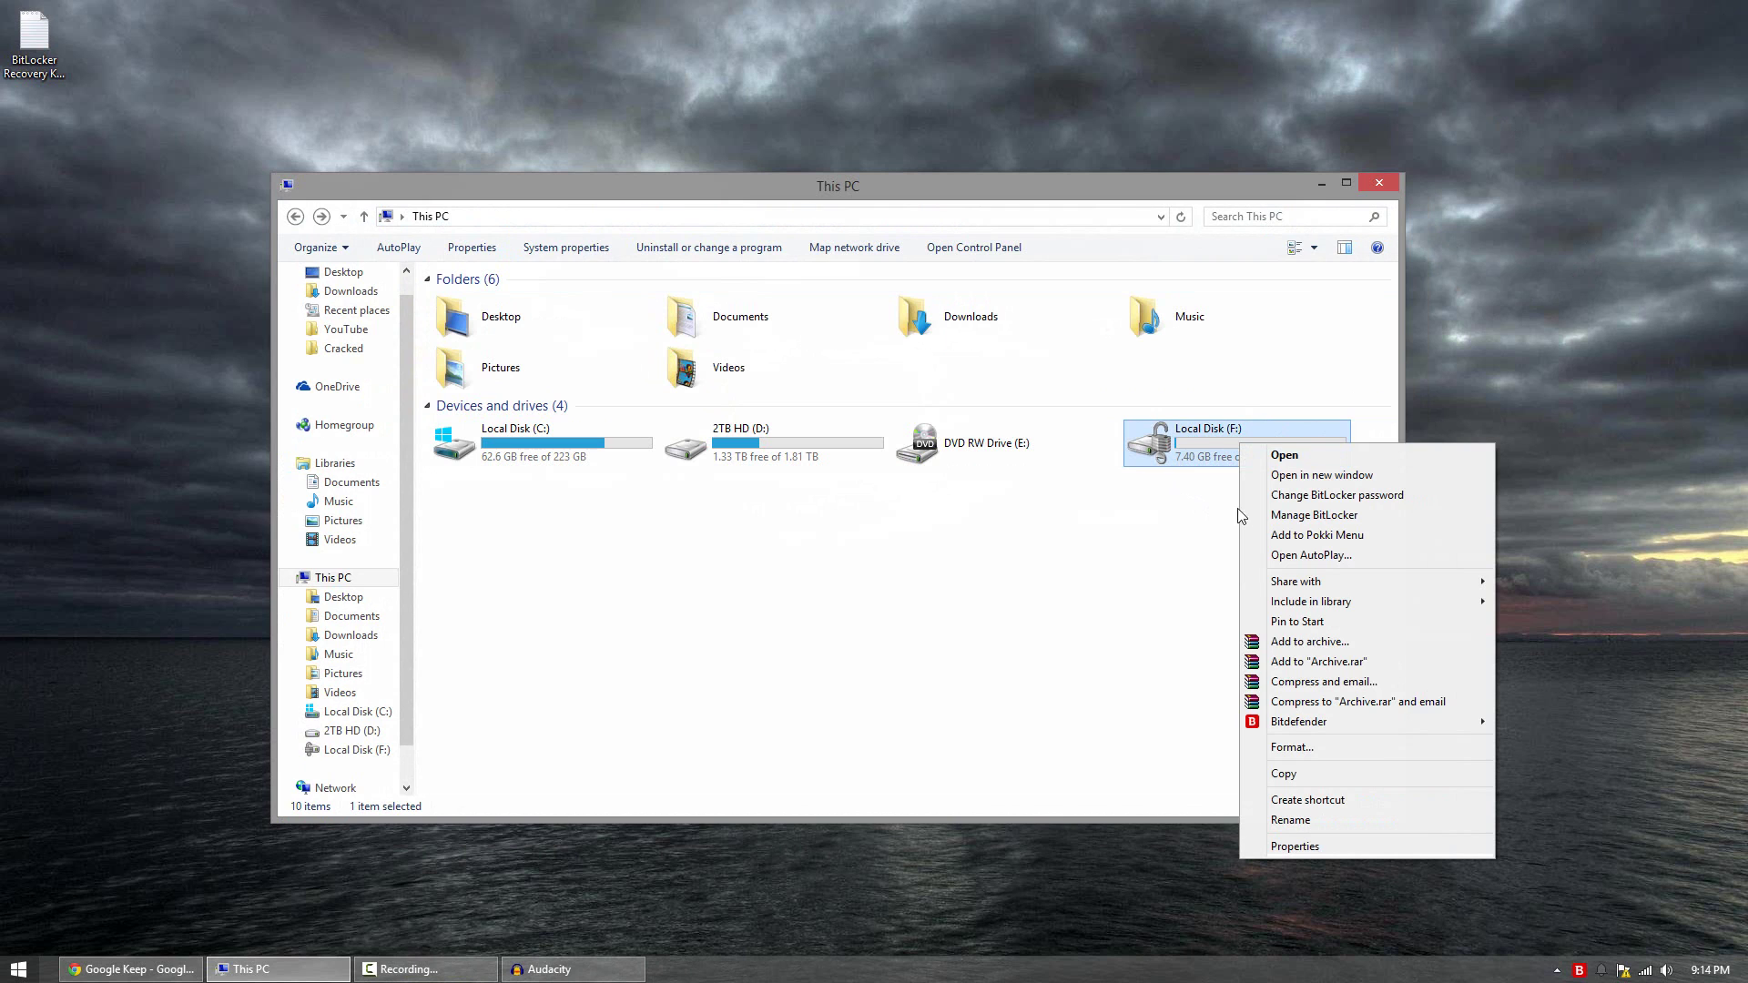
# - Turn off BitLocker for drive F: via Manage BitLocker and confirm the decryption
pyautogui.click(1268, 515)
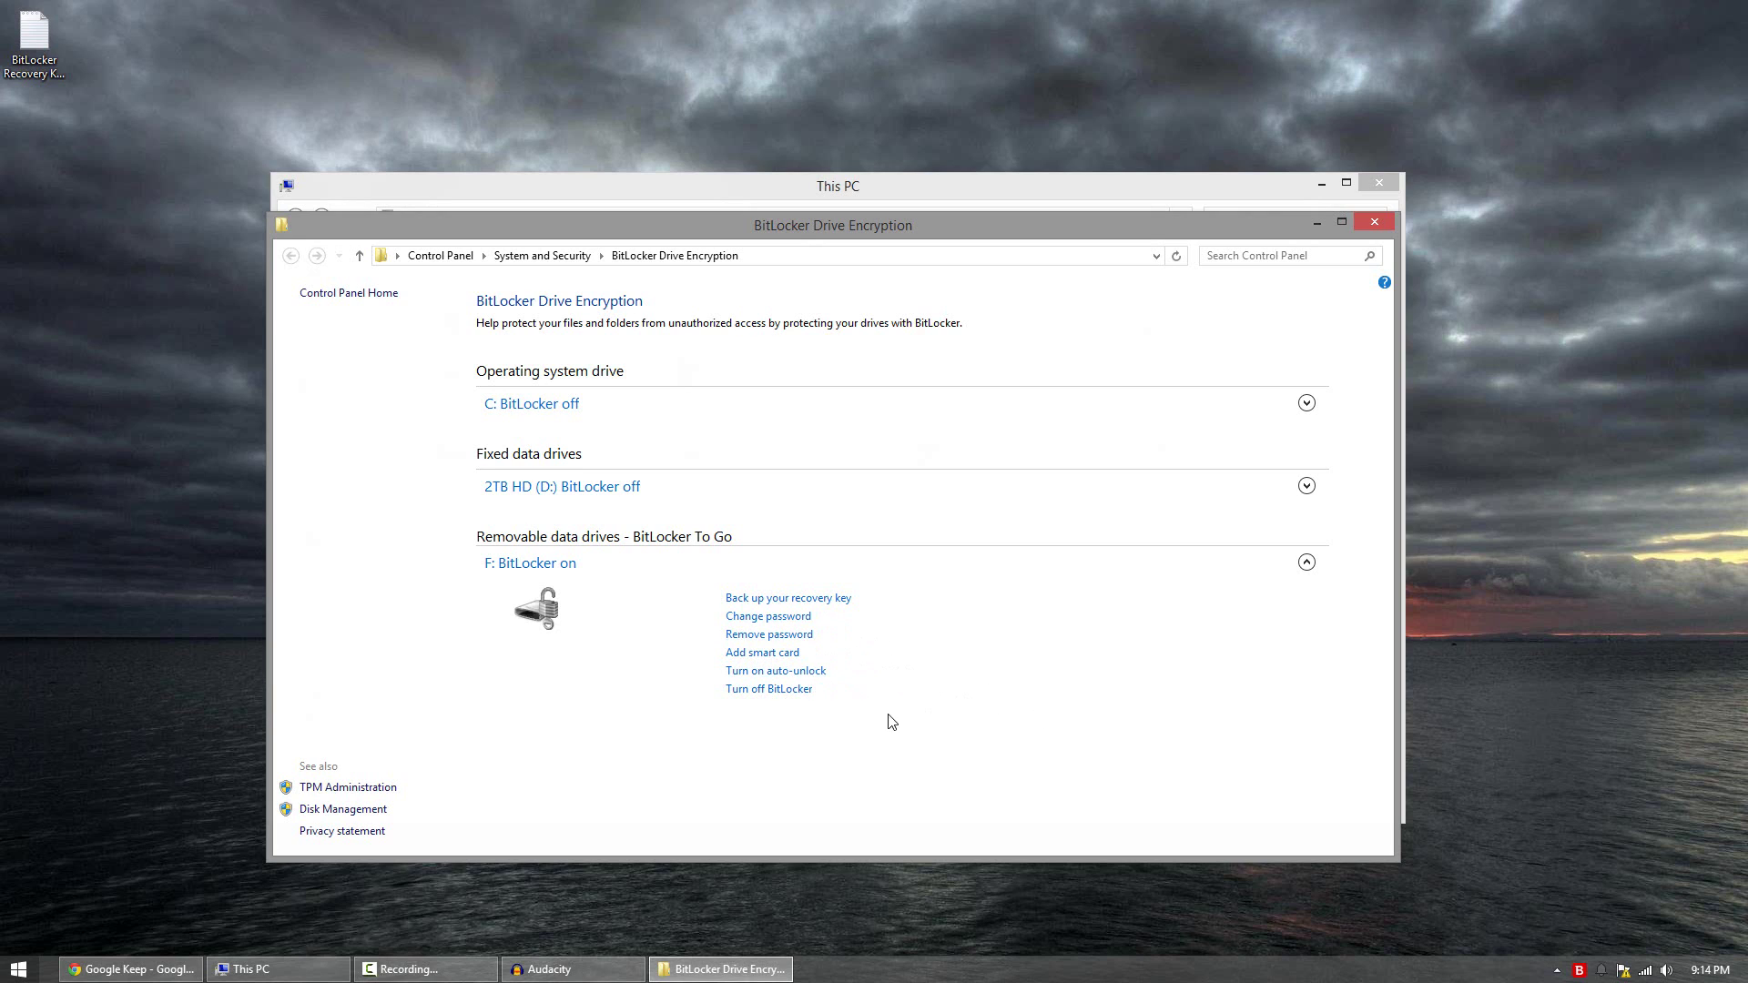
pyautogui.click(781, 690)
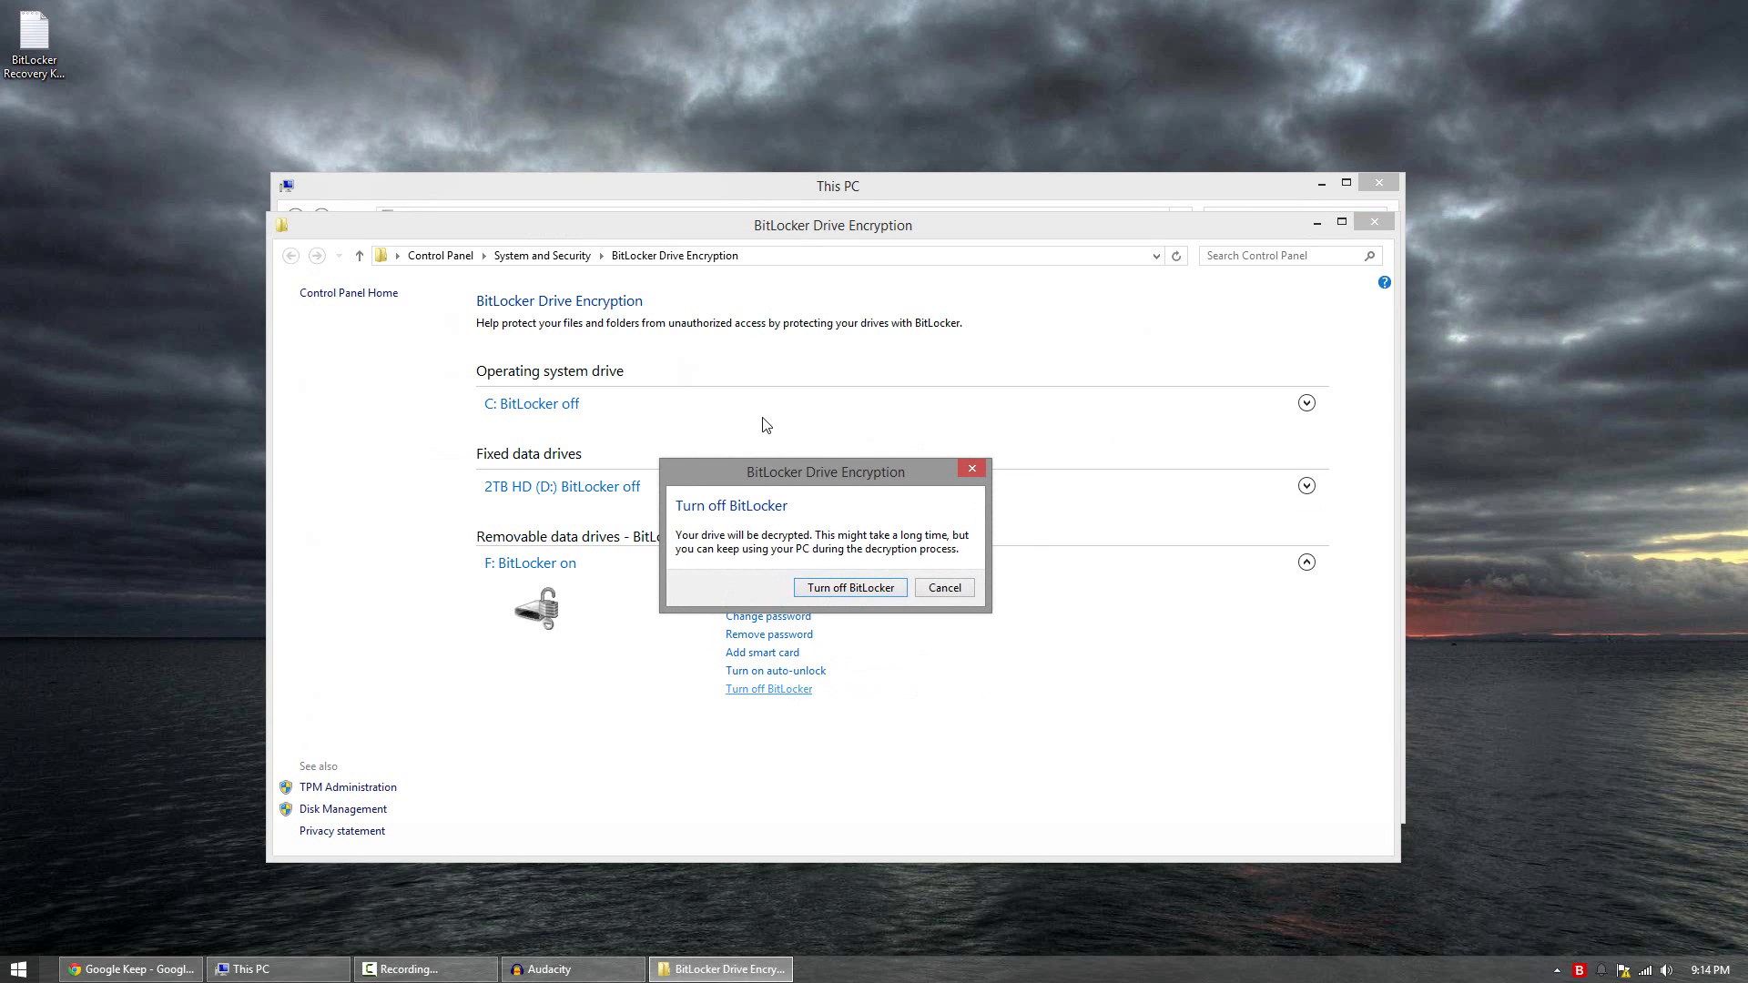
pyautogui.click(830, 588)
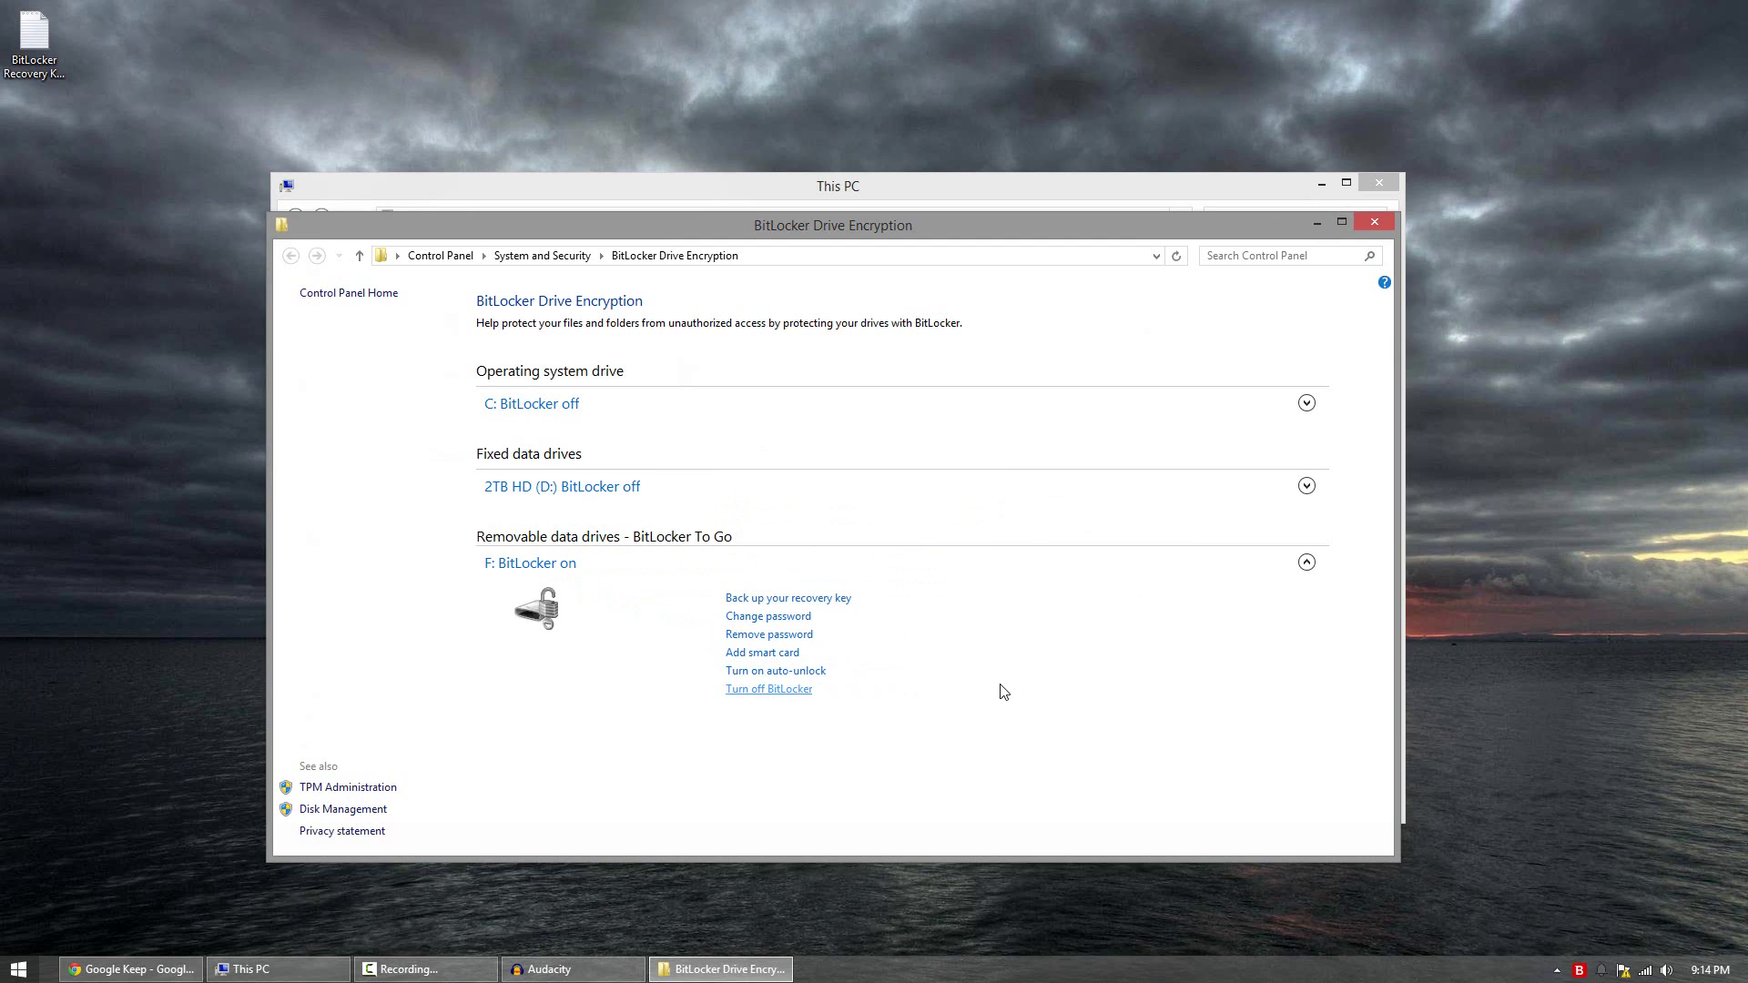